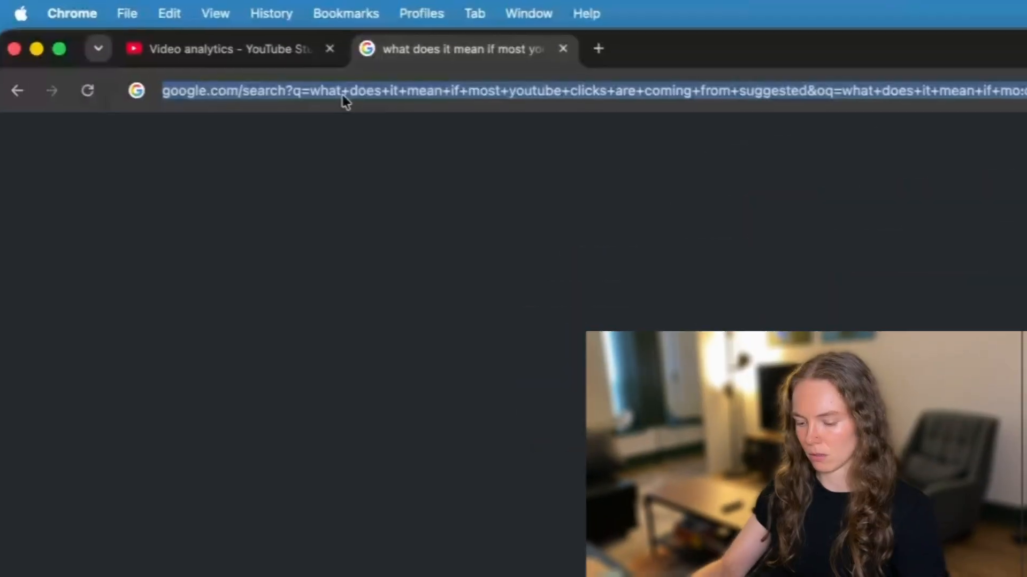
Open the "made no sense" YouTube thumbnail design in Canva and go to the blank page 19
type("canva.com")
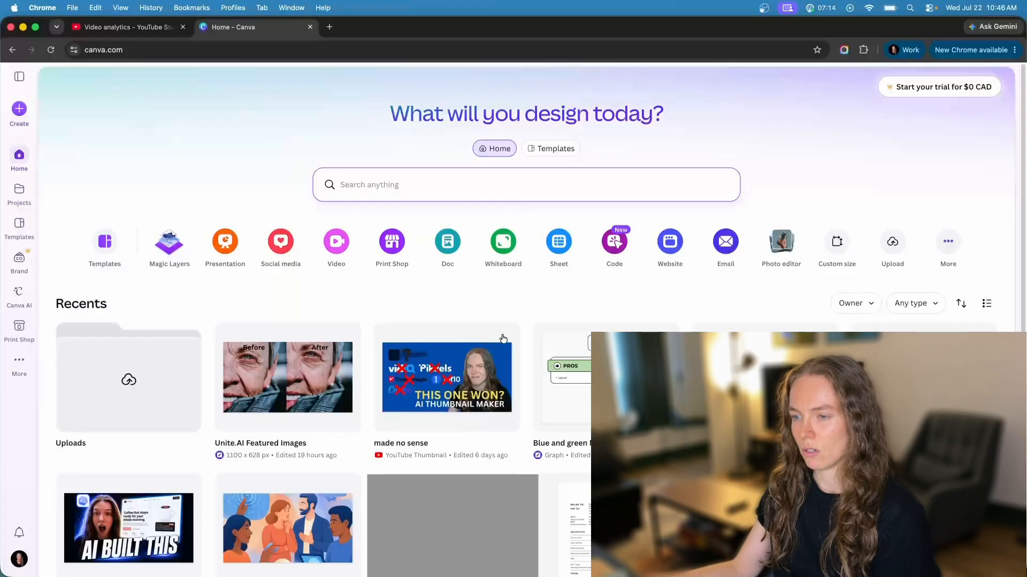
left_click(470, 359)
left_click(926, 300)
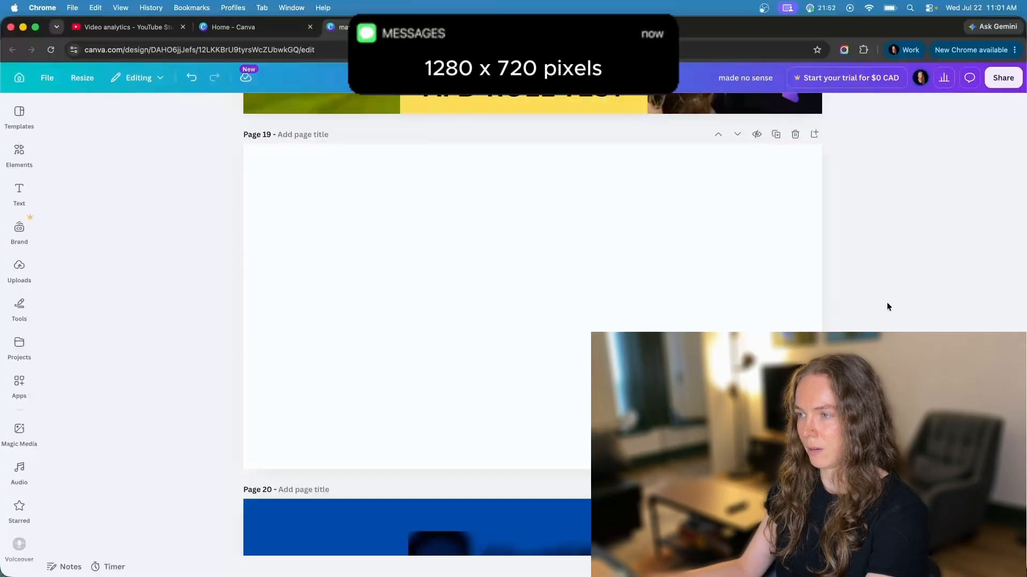
scroll(912, 304, "up", 1)
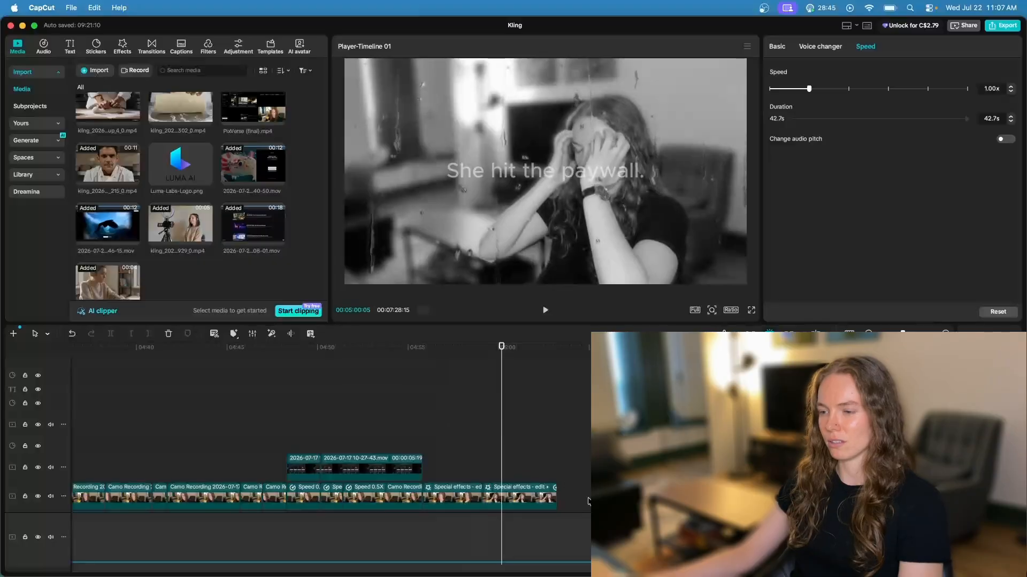
Switch to CapCut, show the frame of the woman holding her head in full screen, and capture it as a screenshot
left_click(501, 430)
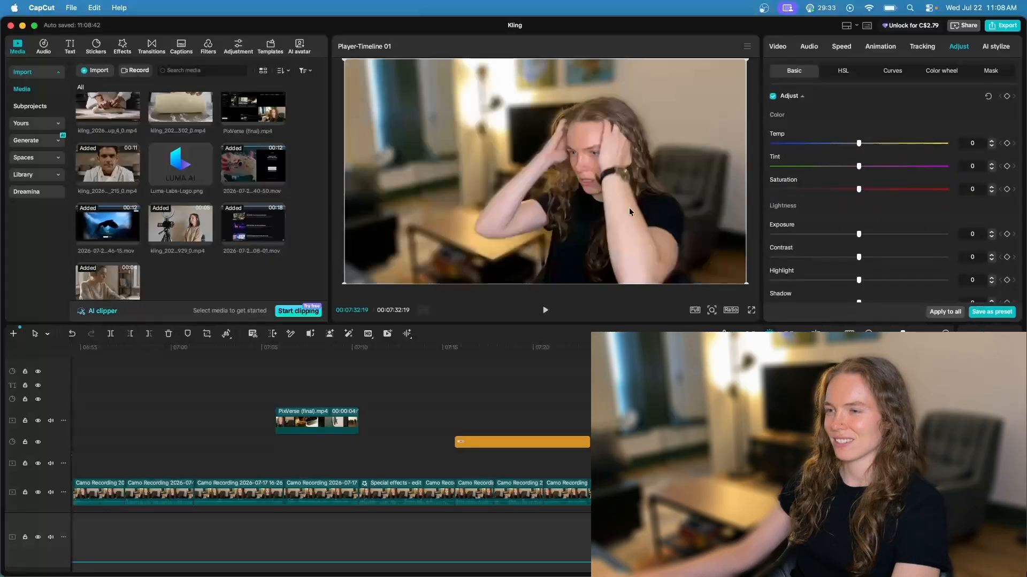
left_click(752, 311)
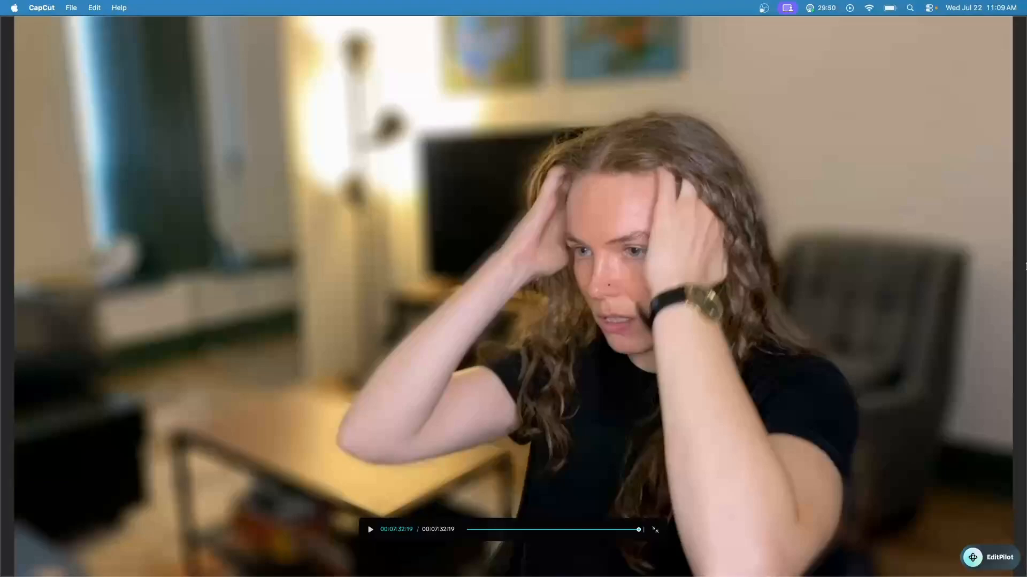
key("super+shift+4")
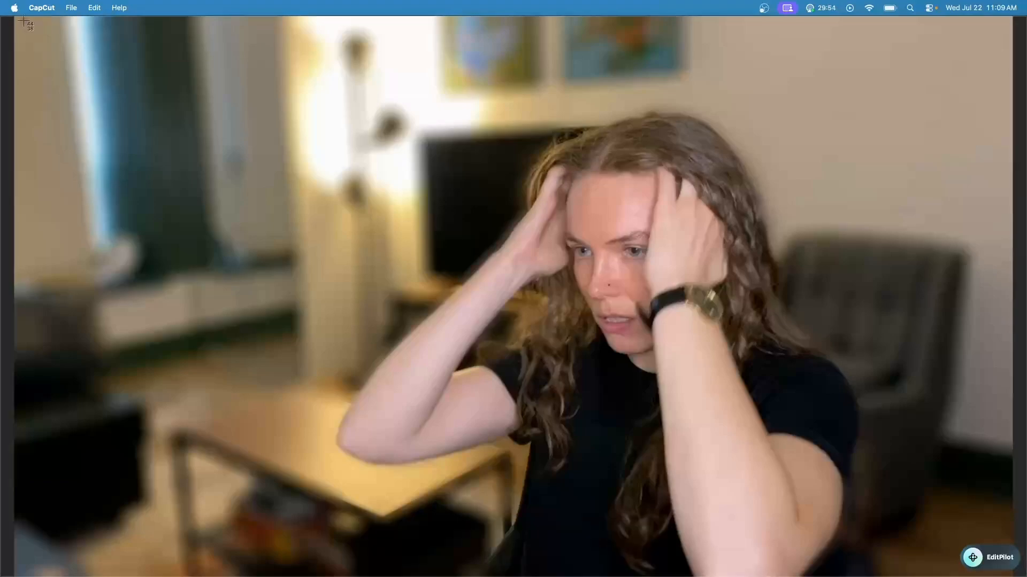
left_click_drag(19, 20, 954, 573)
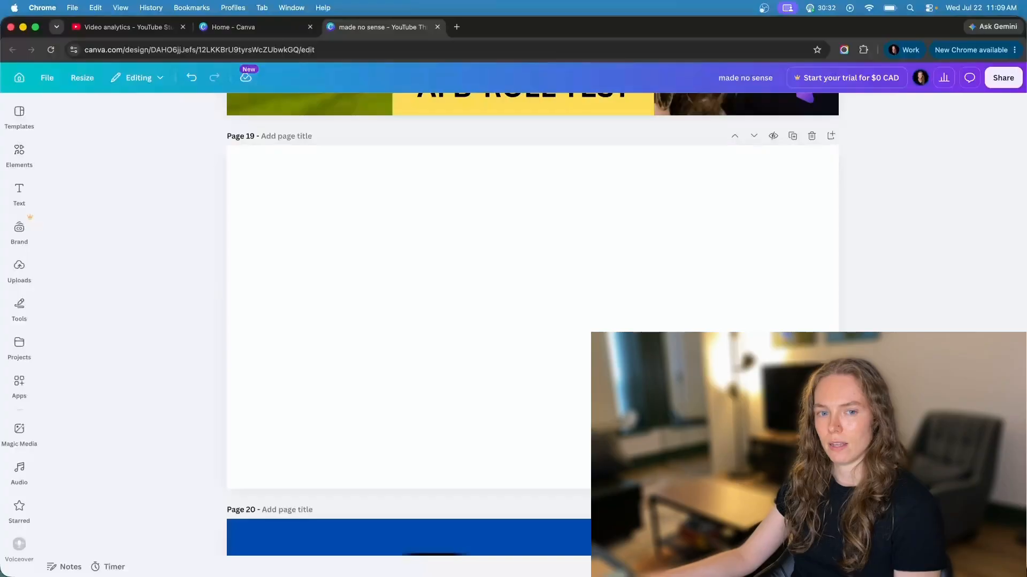
Place the captured frame on Canva's blank page 19, enlarge it to fill the page, and remove its background
left_click_drag(962, 535, 560, 293)
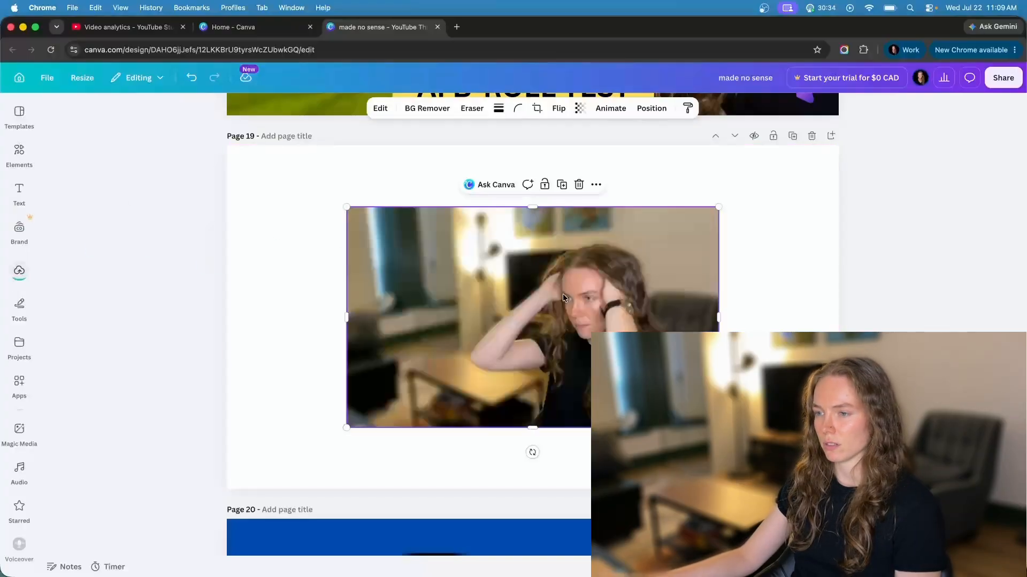
left_click_drag(600, 302, 720, 364)
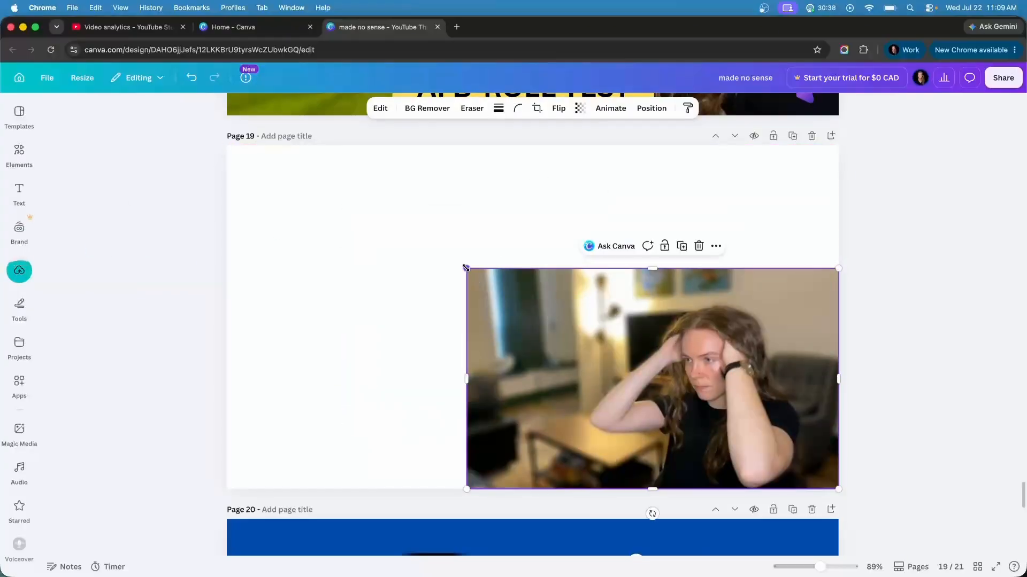
left_click_drag(465, 267, 227, 126)
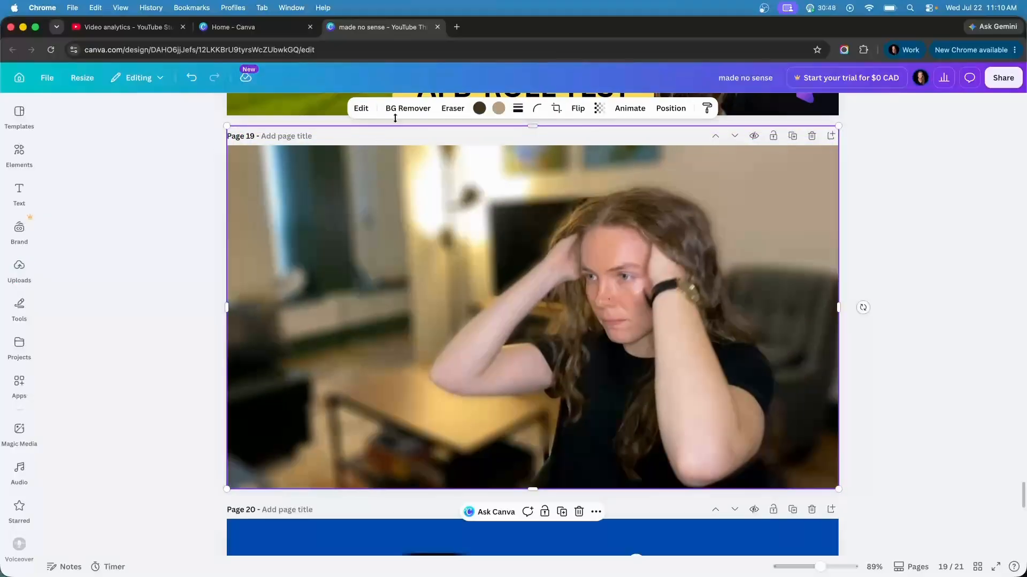
left_click(409, 108)
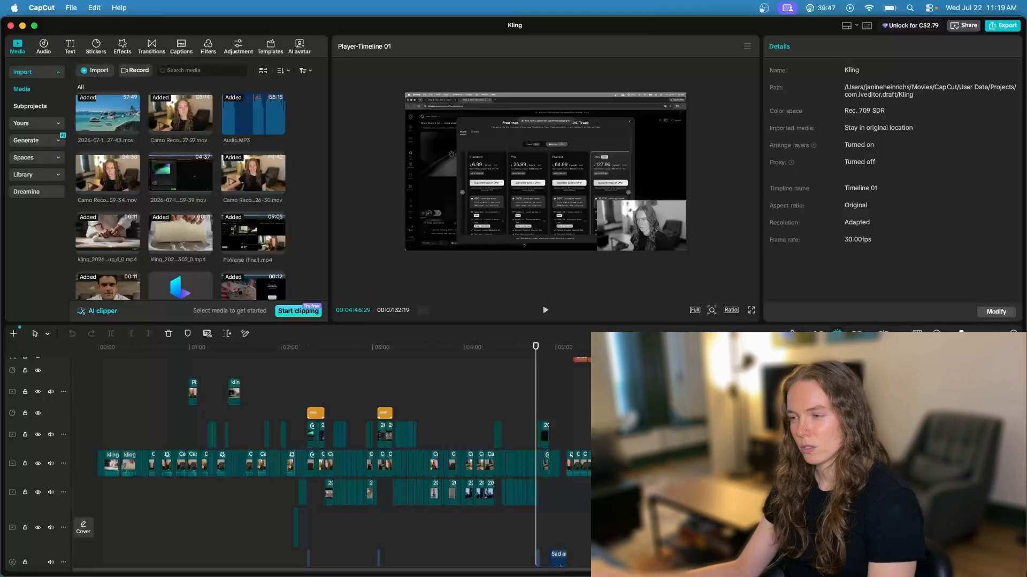
Capture the "New tasks cannot be submitted temporarily" banner from the CapCut video and position it on the Canva thumbnail
left_click(752, 309)
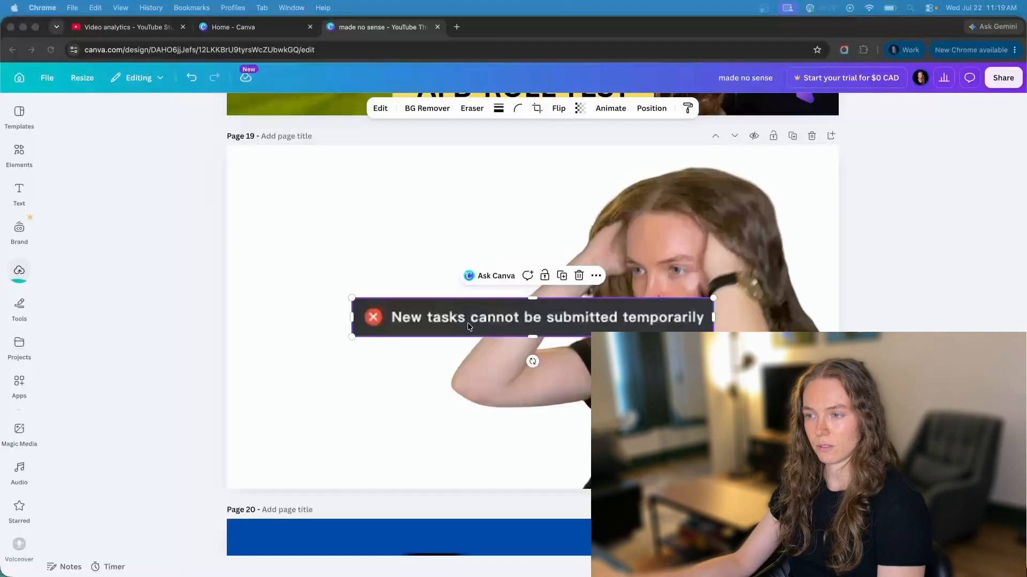
left_click(174, 273)
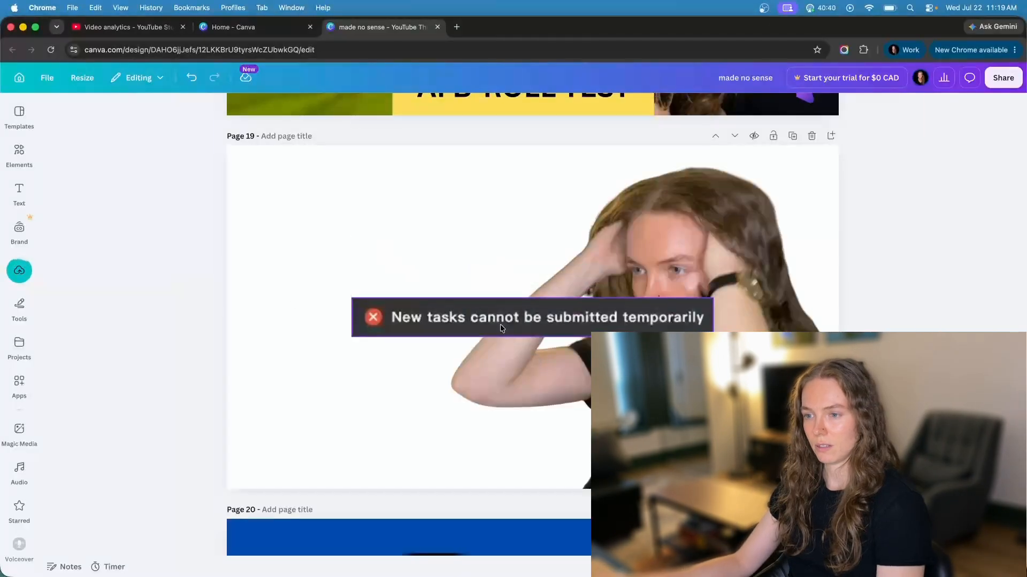
left_click_drag(513, 321, 417, 229)
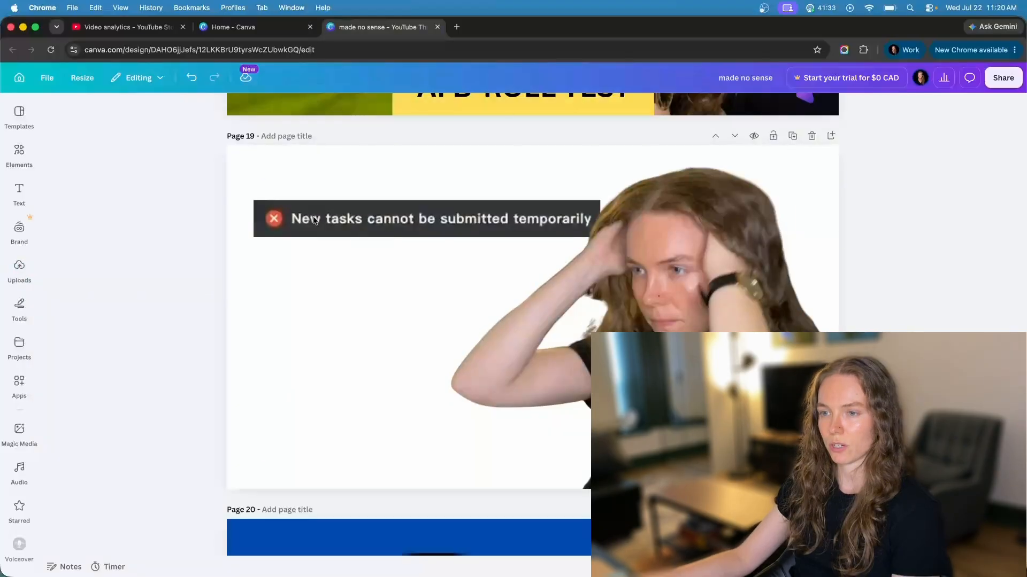
left_click(355, 242)
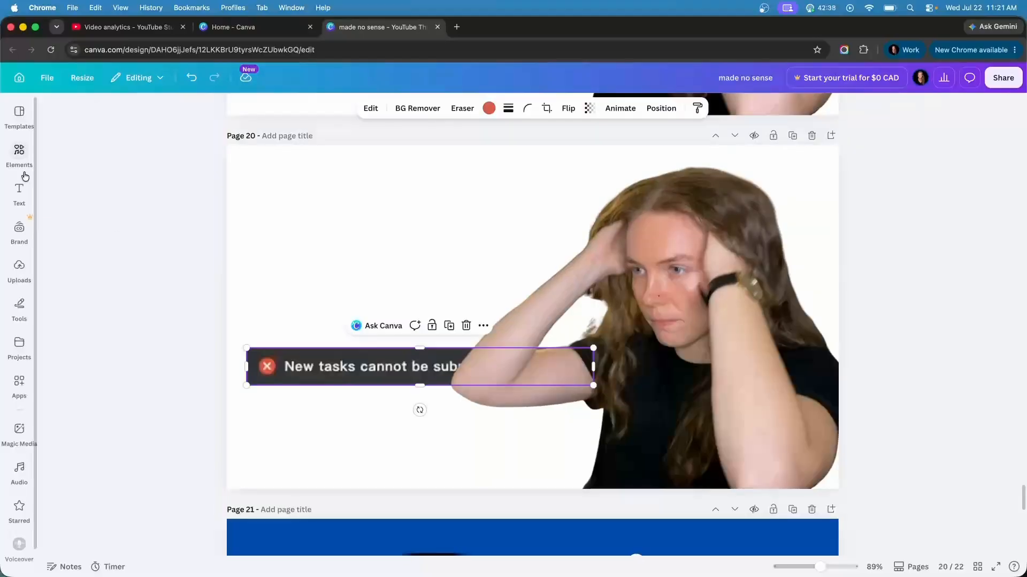
Add the recently used square shape to page 20 and colour it with the dark grey sampled from the error banner
left_click(20, 150)
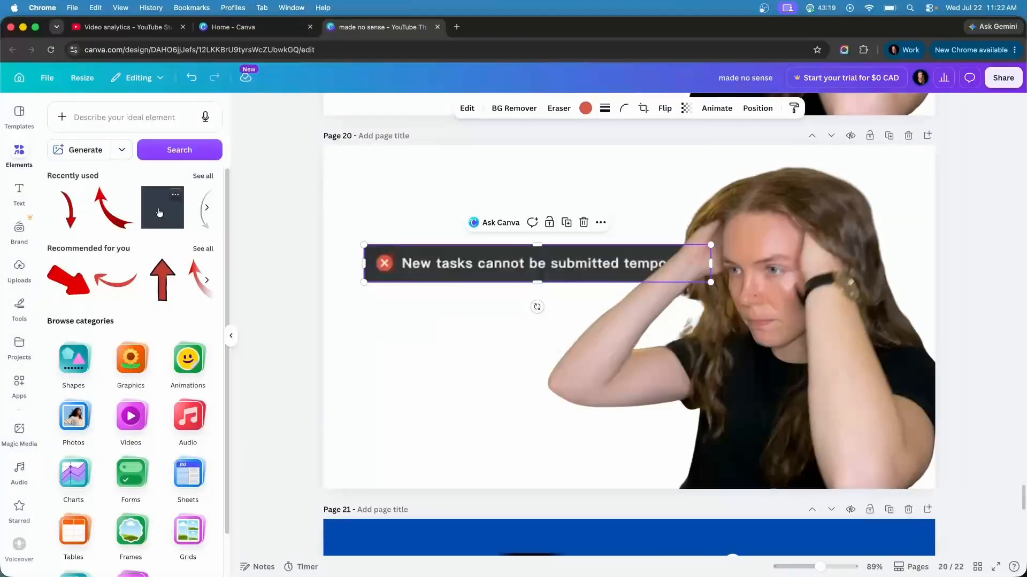
left_click_drag(193, 213, 598, 365)
left_click(394, 108)
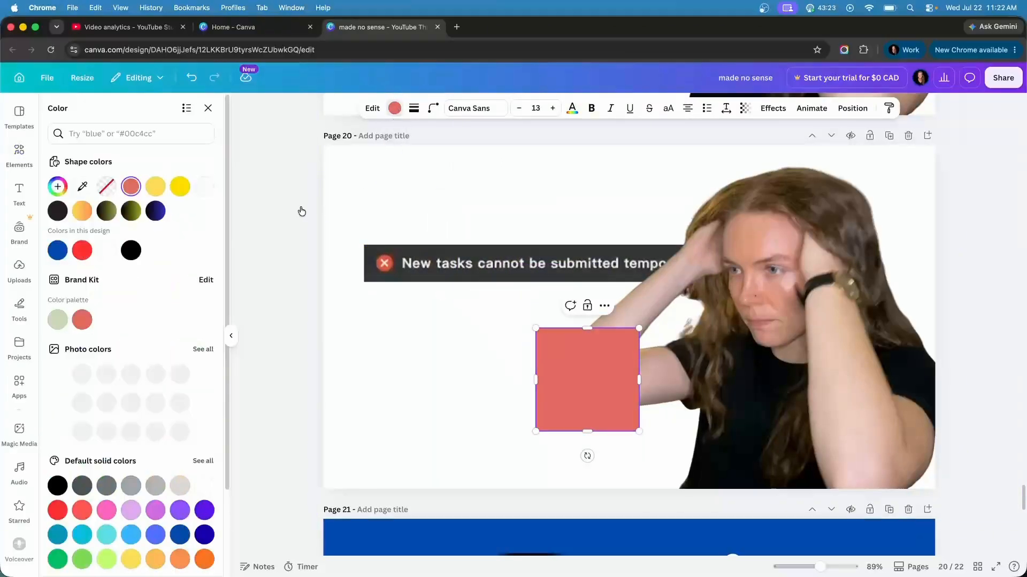
left_click(82, 186)
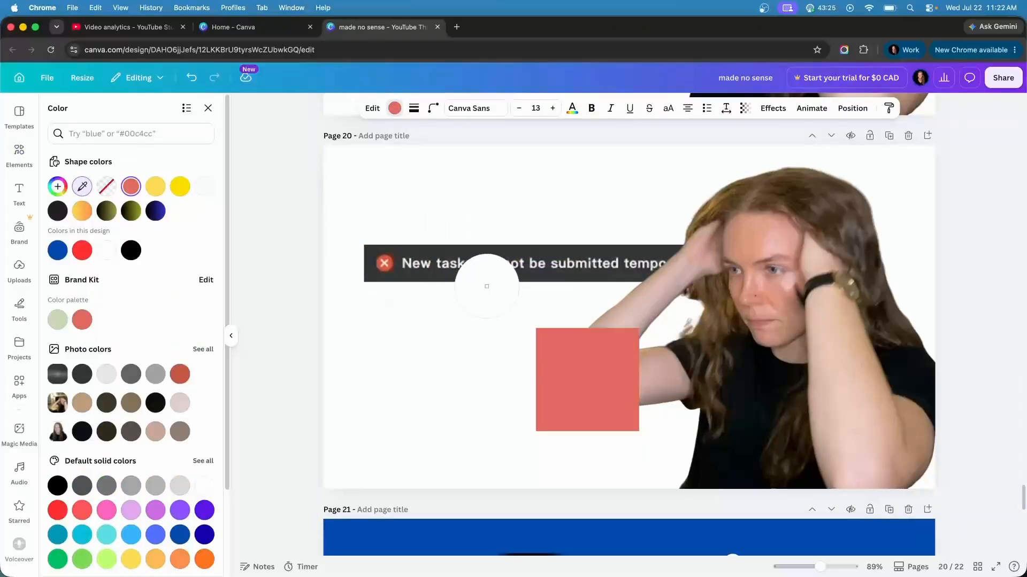
left_click(499, 254)
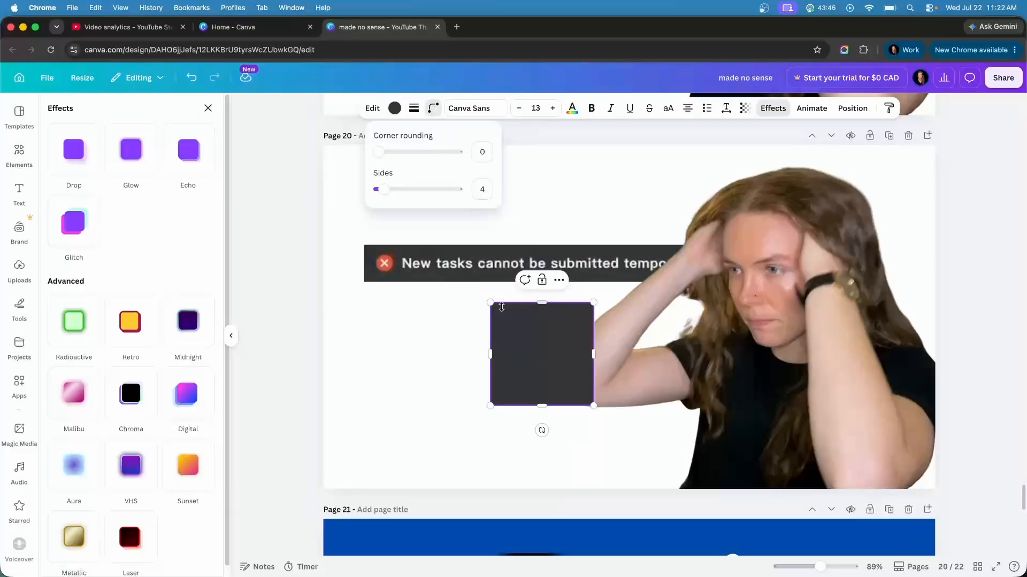
Round the dark square's corners to 30 and enlarge it into a card beside the woman
left_click_drag(383, 155, 397, 154)
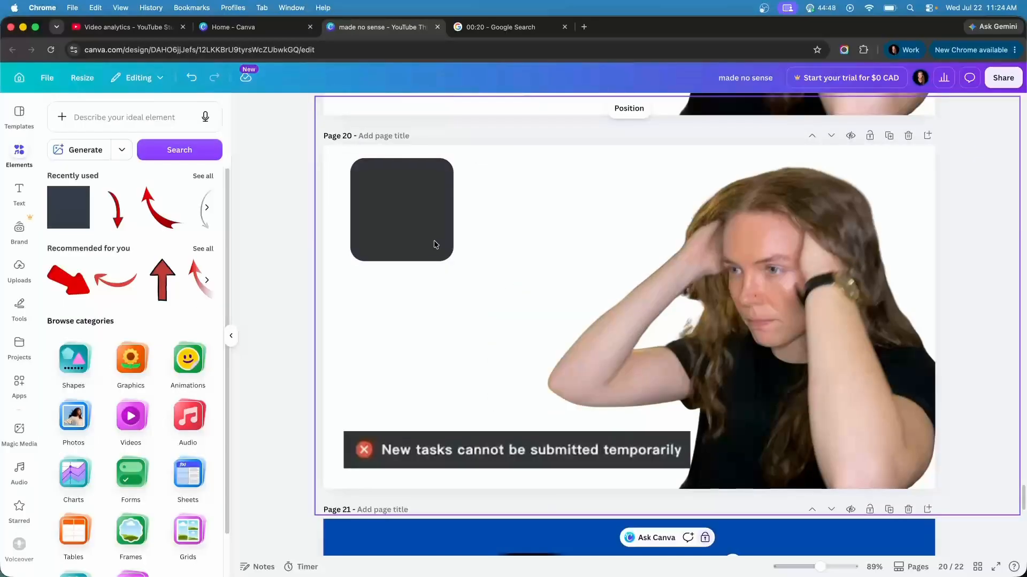
left_click(434, 240)
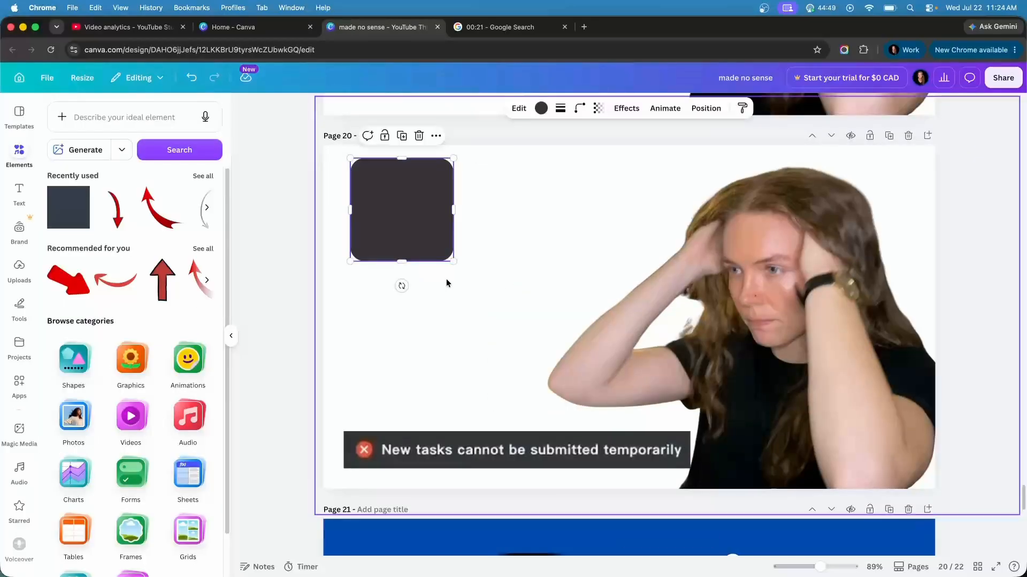
left_click_drag(451, 259, 615, 378)
left_click_drag(453, 221, 481, 239)
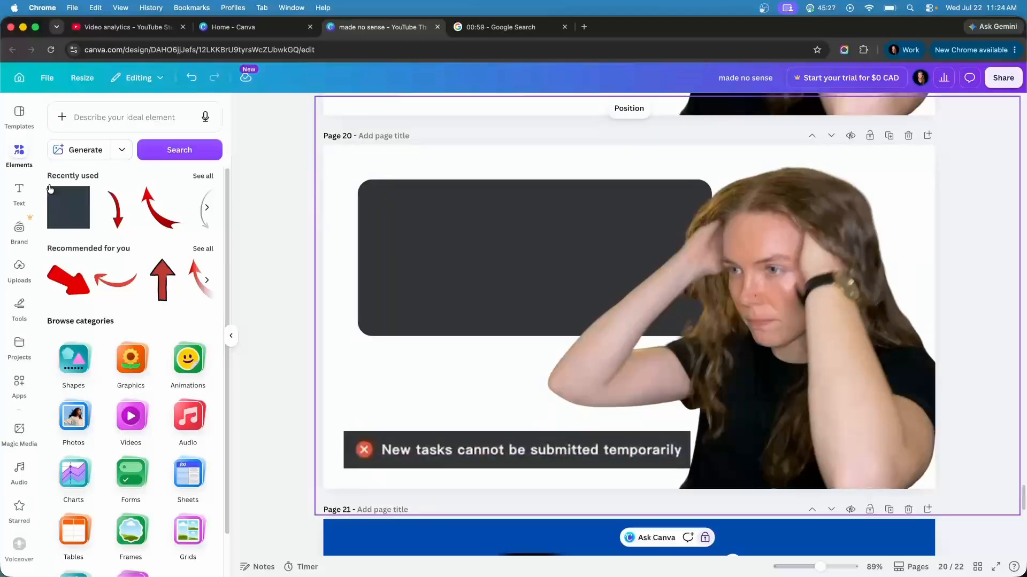
Add a heading on the dark card reading "New tasks cannot be submitted temporarily."
left_click(20, 193)
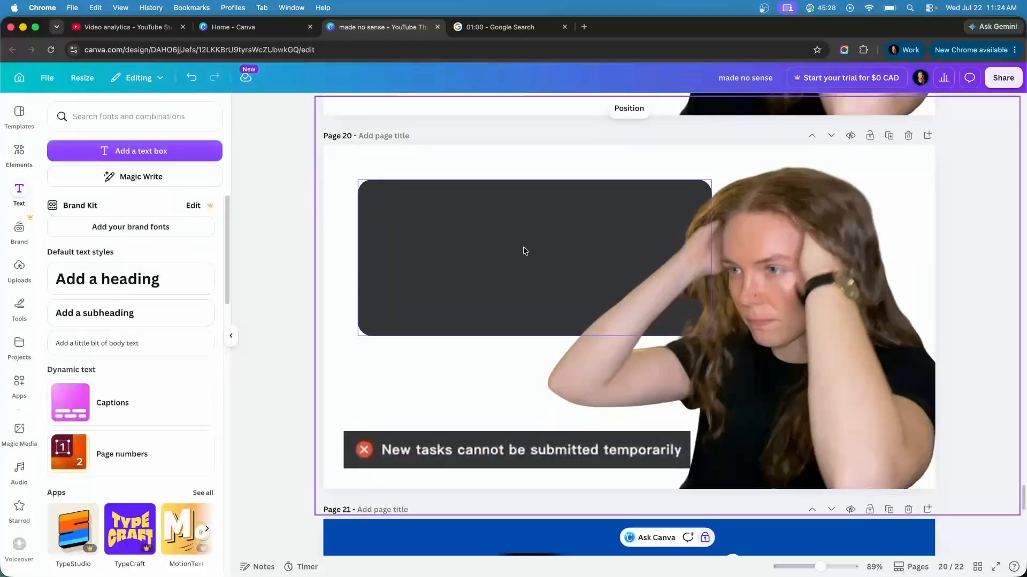
left_click(63, 288)
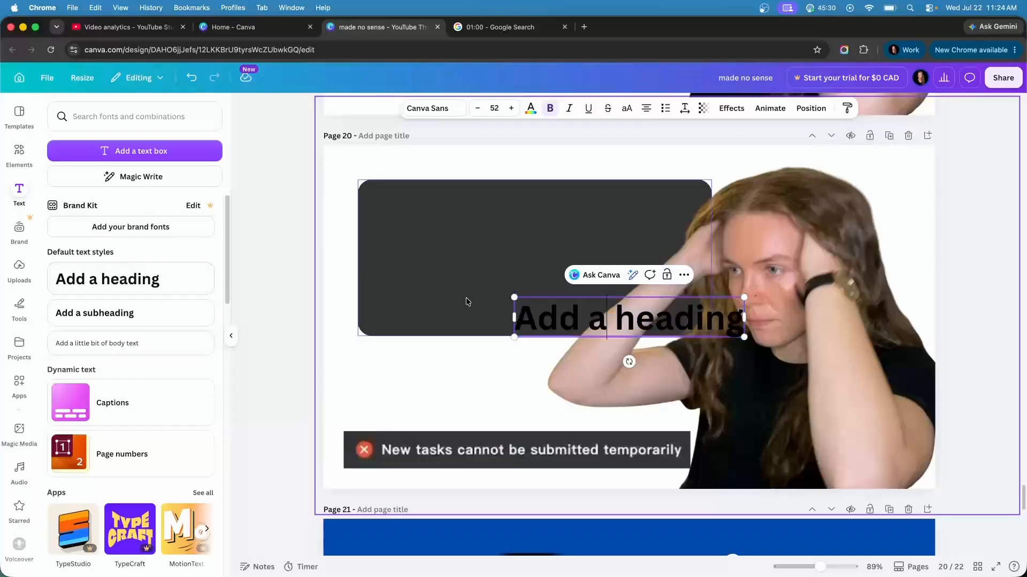
left_click_drag(562, 308, 463, 224)
double_click(463, 224)
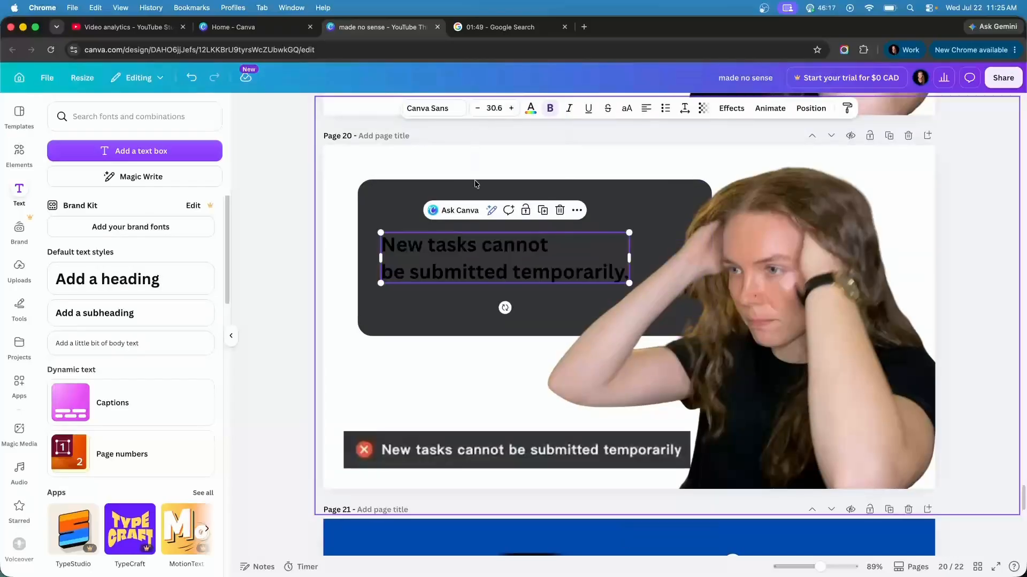
Set the heading's text colour to white
left_click(527, 110)
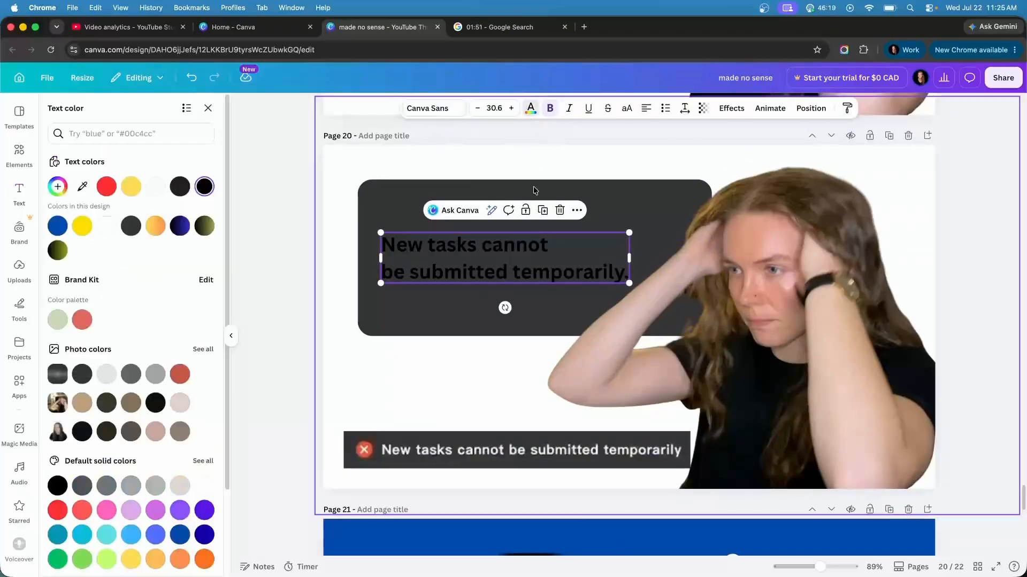
left_click(106, 225)
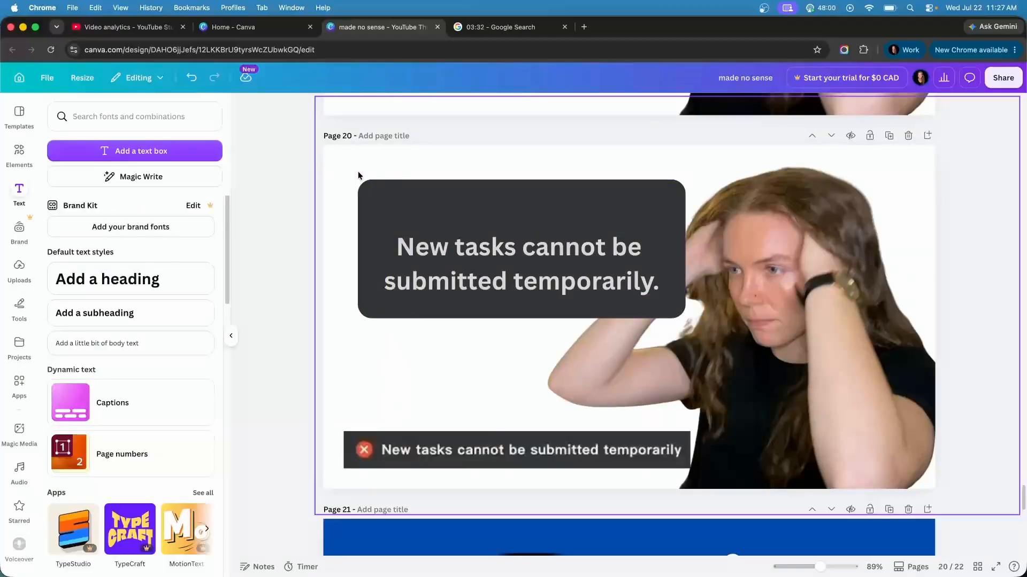
left_click(406, 178)
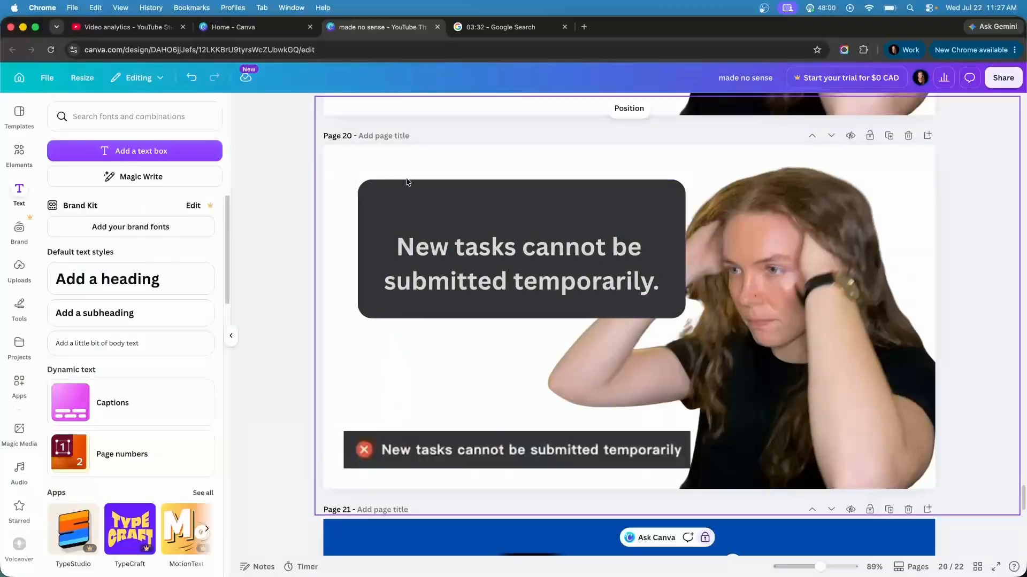
Search the elements library for "xmark"
left_click(19, 152)
left_click(78, 117)
type("x m")
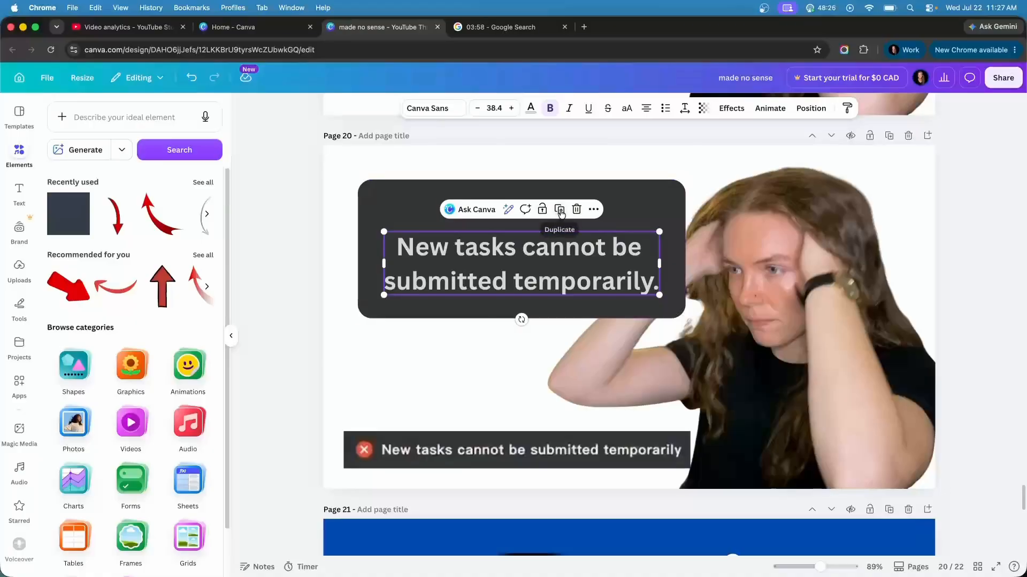
Duplicate the error heading, move the copy above the original, and replace its text with "X"
left_click(560, 213)
left_click_drag(582, 273, 583, 210)
double_click(583, 209)
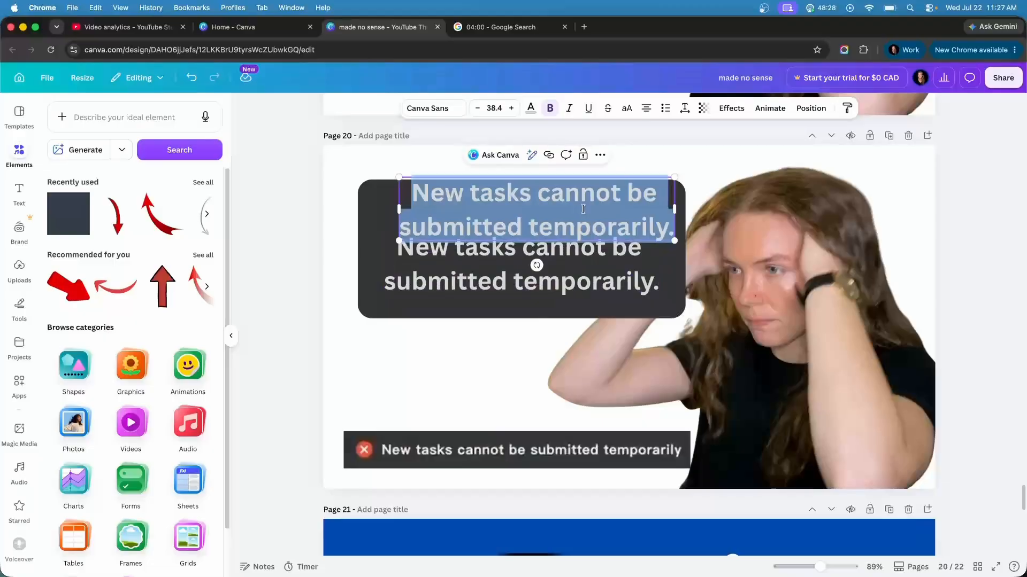
type("X")
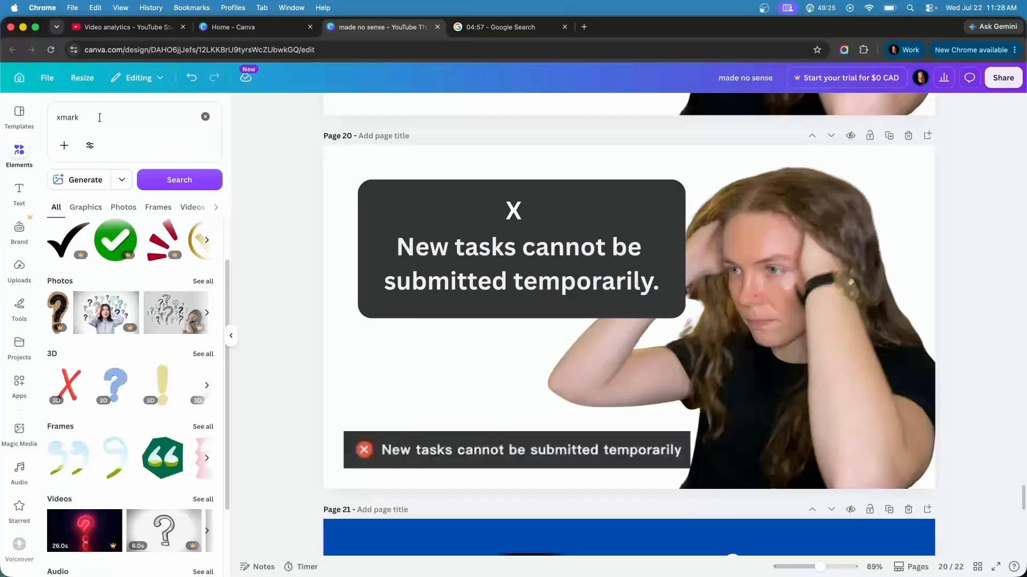
Search the elements library for "circle" and place the solid black circle graphic on the page
left_click(107, 117)
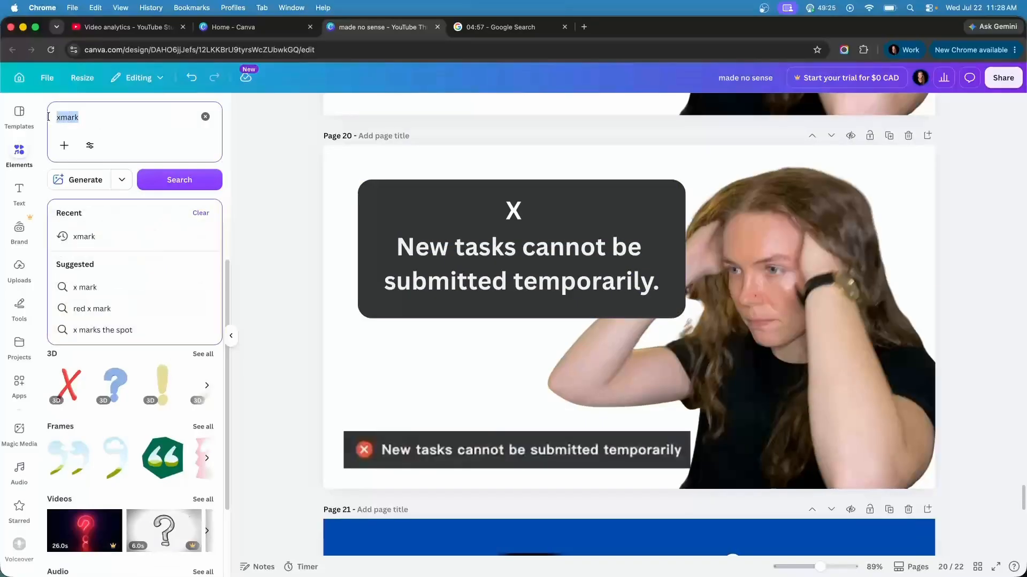
type("circle")
left_click(82, 346)
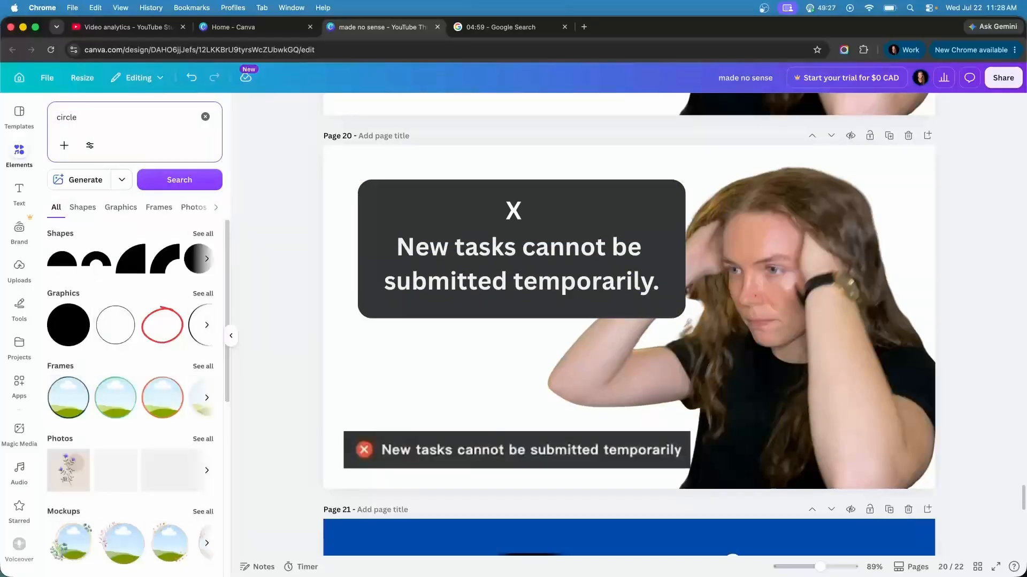
left_click_drag(78, 334, 443, 321)
Recolour the circle red, then shrink and position it around the "X" on the dark card
left_click(529, 109)
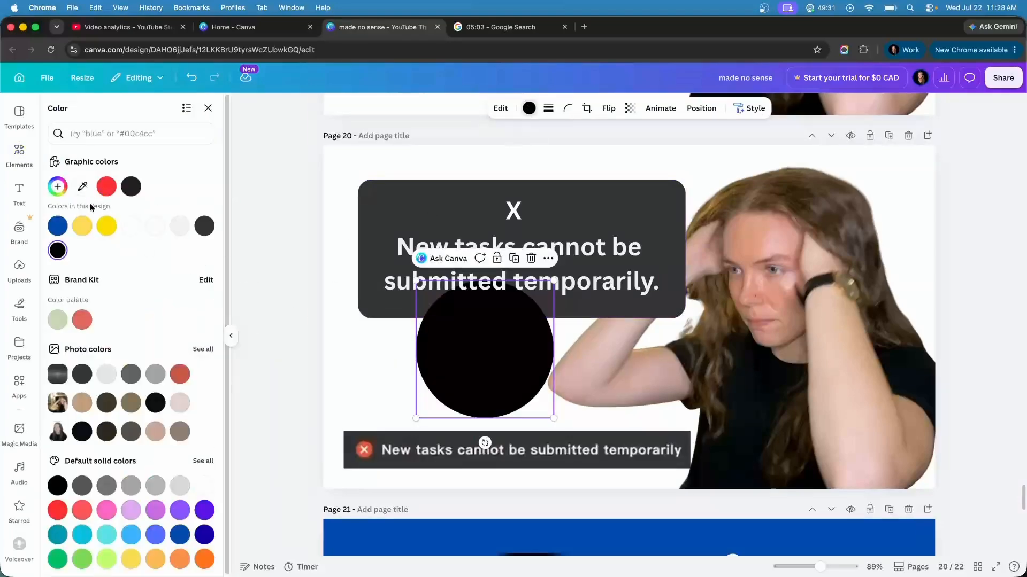
left_click(108, 187)
left_click_drag(554, 417, 535, 231)
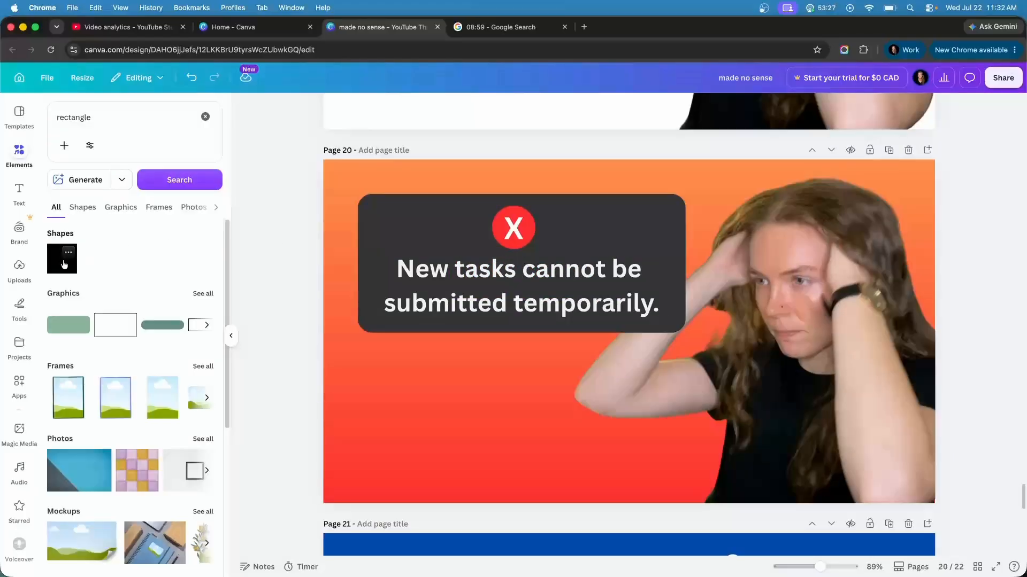
Add a rectangle shape below the error card and enter the text "BLOCKED" in bold inside it
left_click_drag(64, 264, 472, 367)
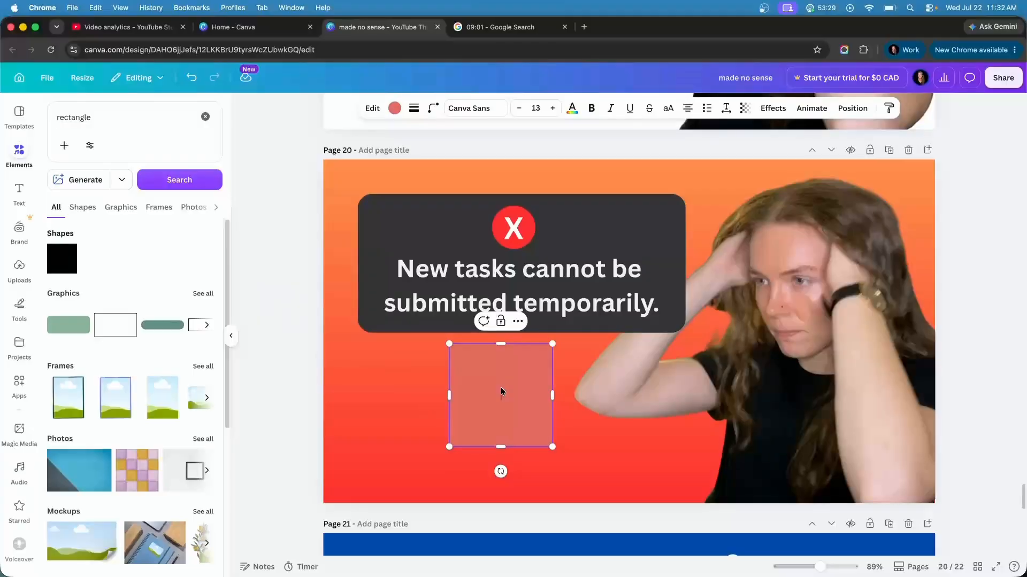
type("BLOCKED")
key("super+a")
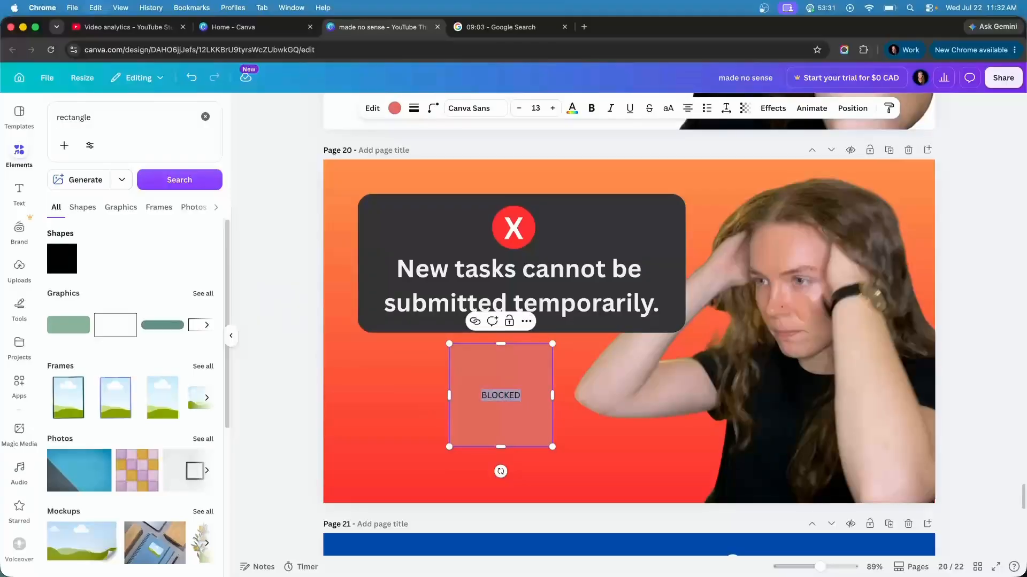
left_click(591, 108)
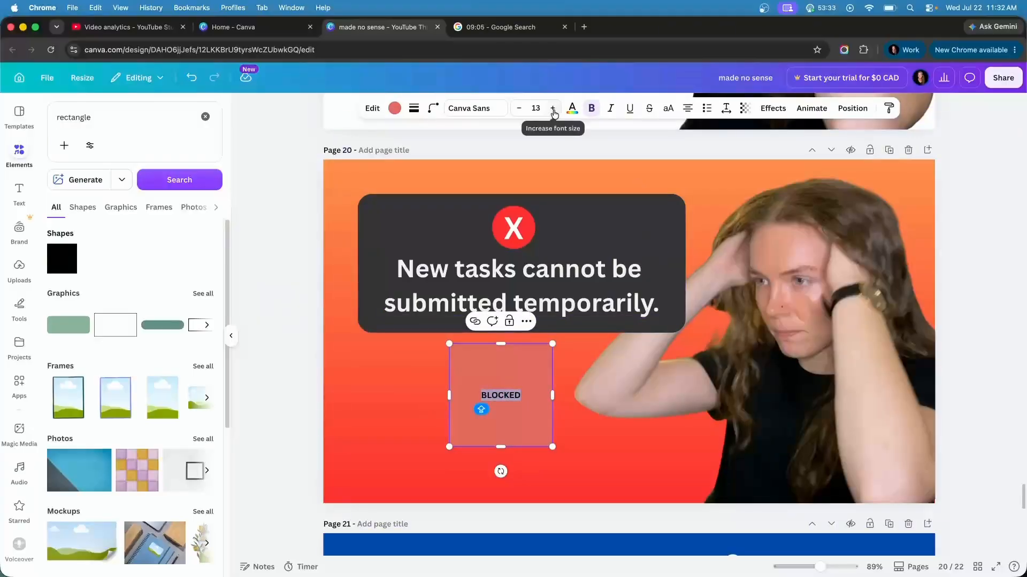
Enlarge the "BLOCKED" text to size 26 and recolour its rectangle red
left_click(553, 109)
left_click(553, 109)
left_click(553, 109)
left_click(552, 108)
left_click(553, 109)
left_click(82, 251)
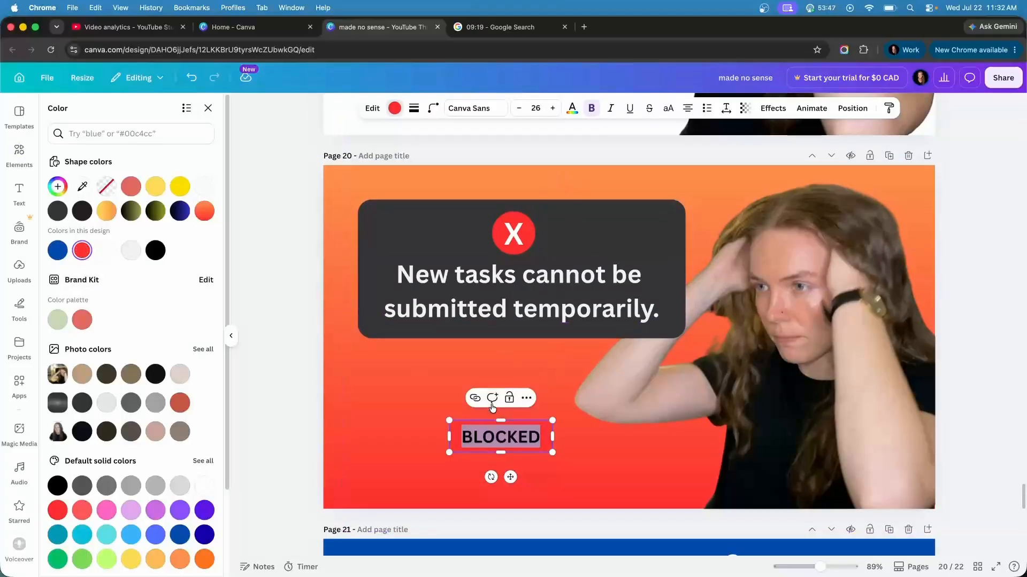
Recolour the "BLOCKED" text white
left_click(497, 439)
left_click_drag(543, 439, 472, 439)
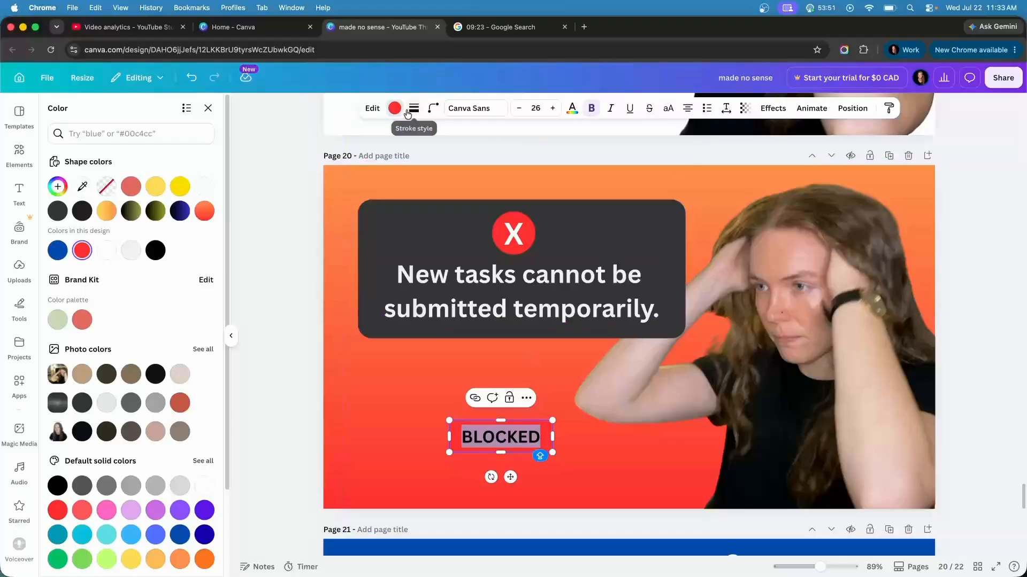
left_click(574, 109)
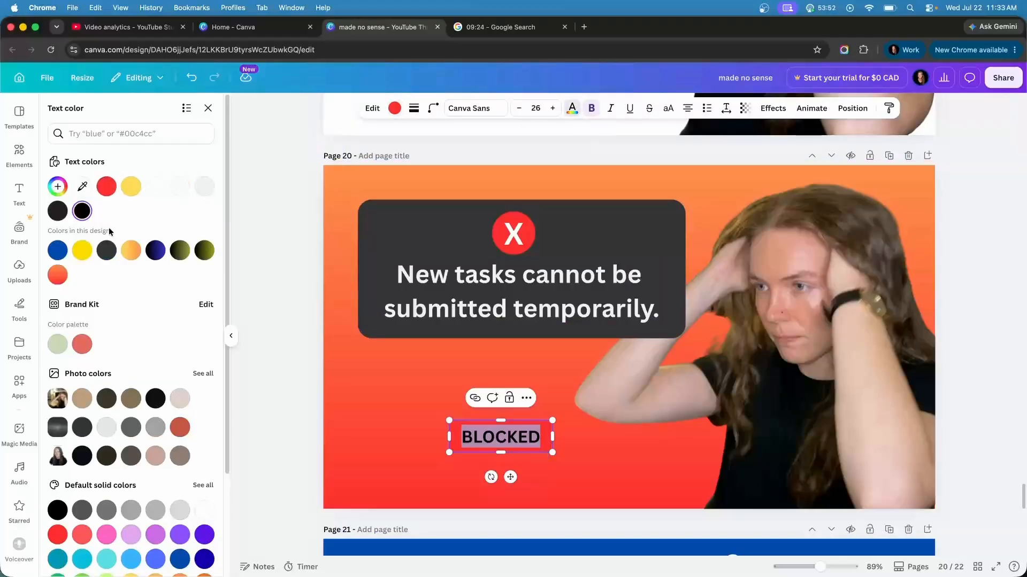
left_click(158, 194)
key("Escape")
left_click(293, 361)
Move the "BLOCKED" label up onto the lower edge of the error card and tilt it slightly counter-clockwise
left_click(506, 434)
left_click_drag(505, 432, 516, 351)
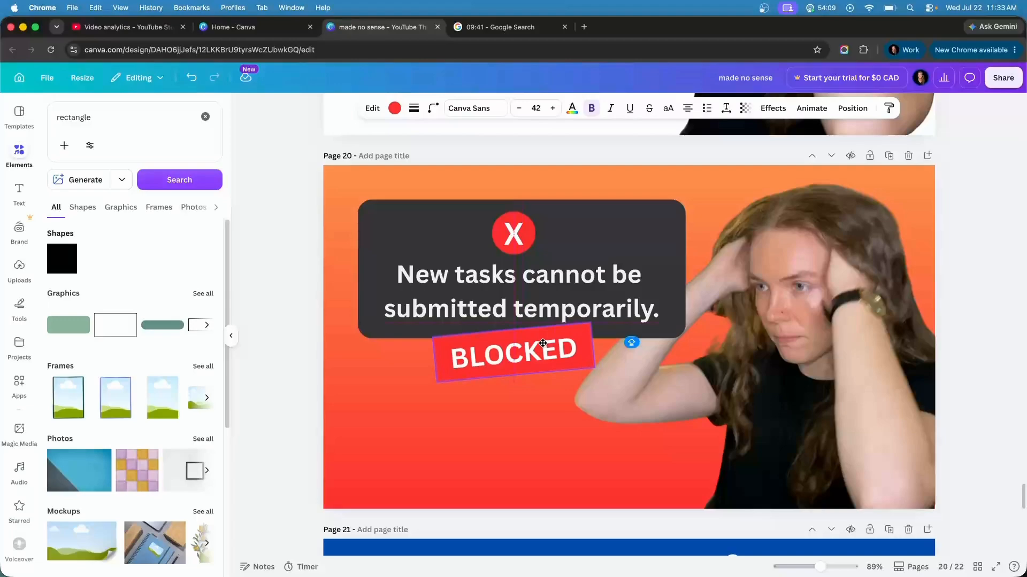
left_click_drag(543, 344, 544, 349)
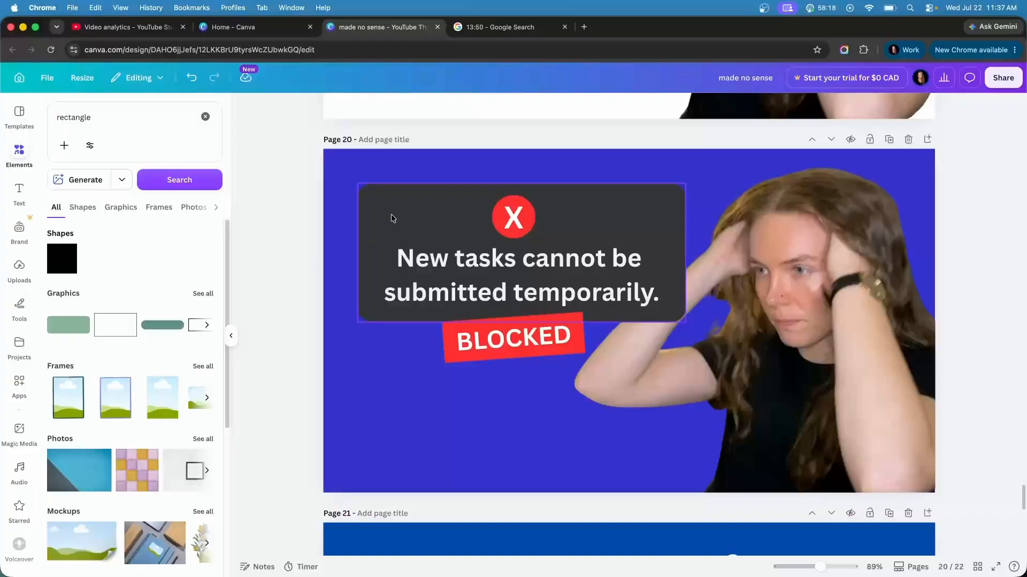
Add a Drop shadow effect to the dark error card
left_click(390, 217)
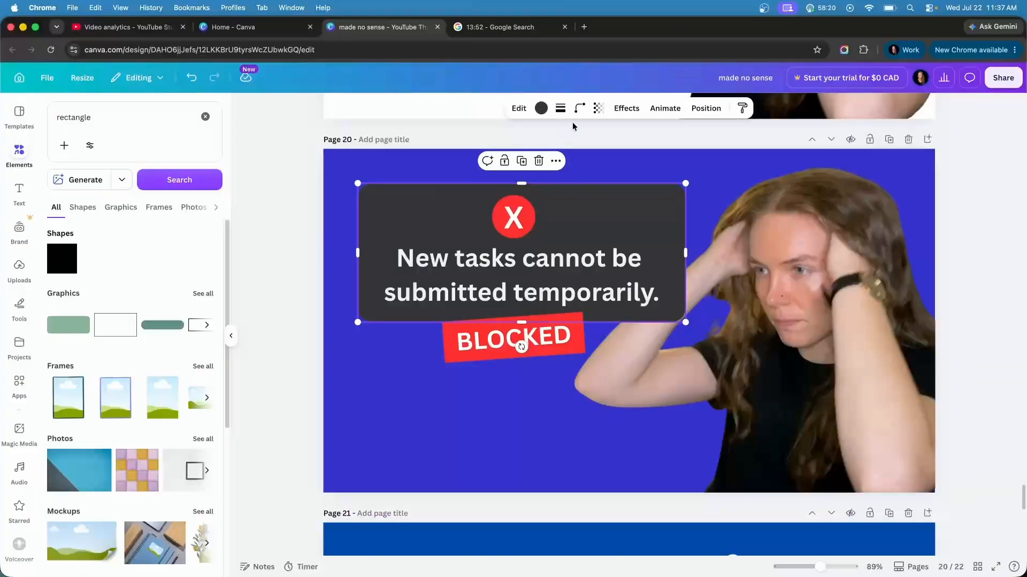
left_click(541, 109)
left_click(617, 112)
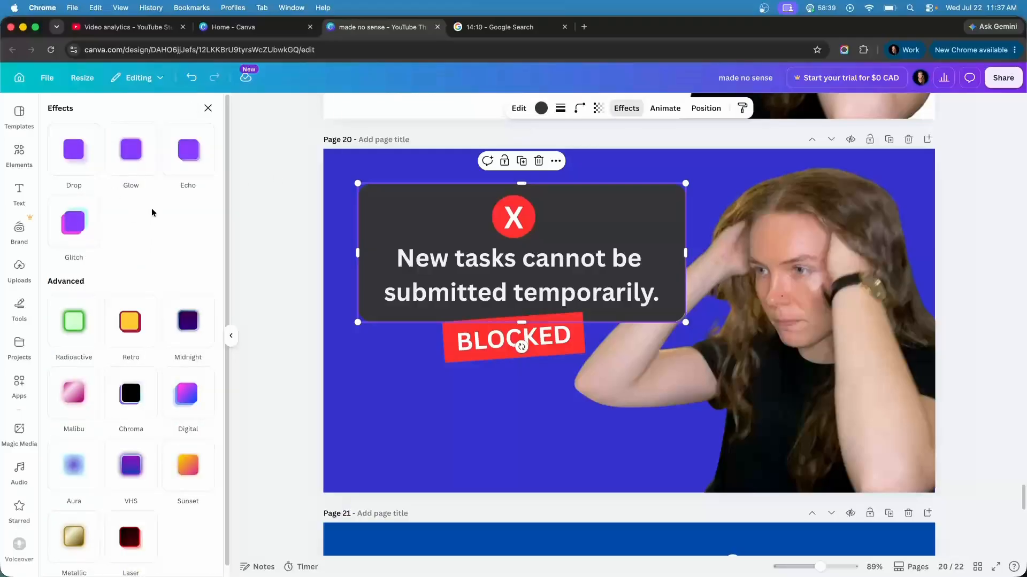
left_click(68, 155)
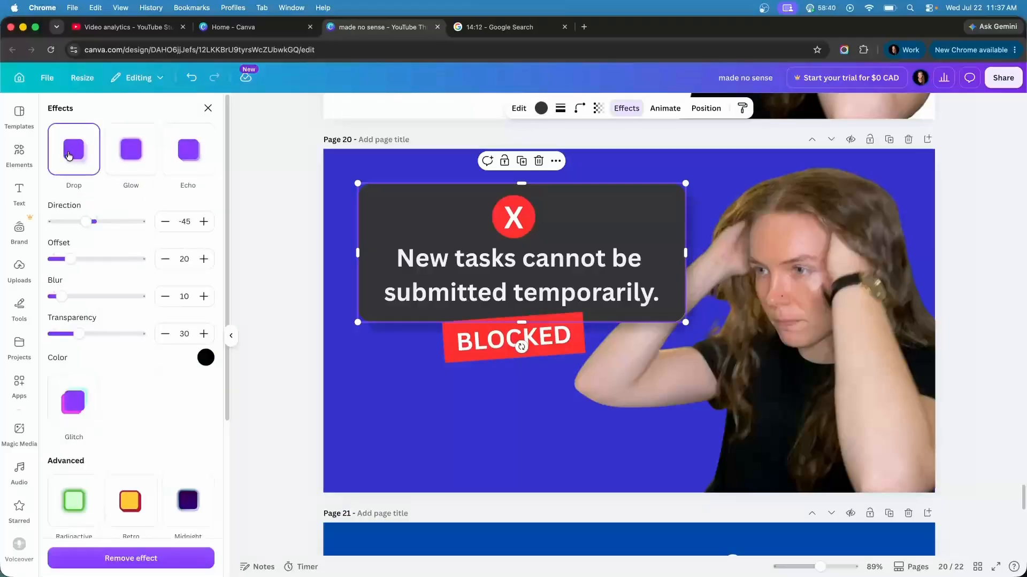
left_click(284, 208)
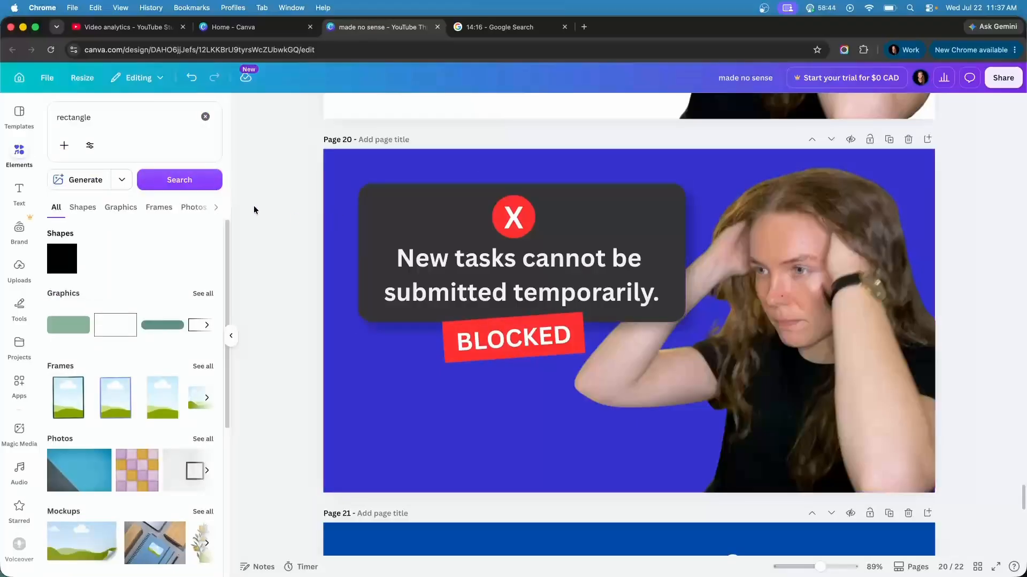
Give the "BLOCKED" label a matching Drop shadow and set the shadow direction to 45 on both the card and the label
left_click(462, 360)
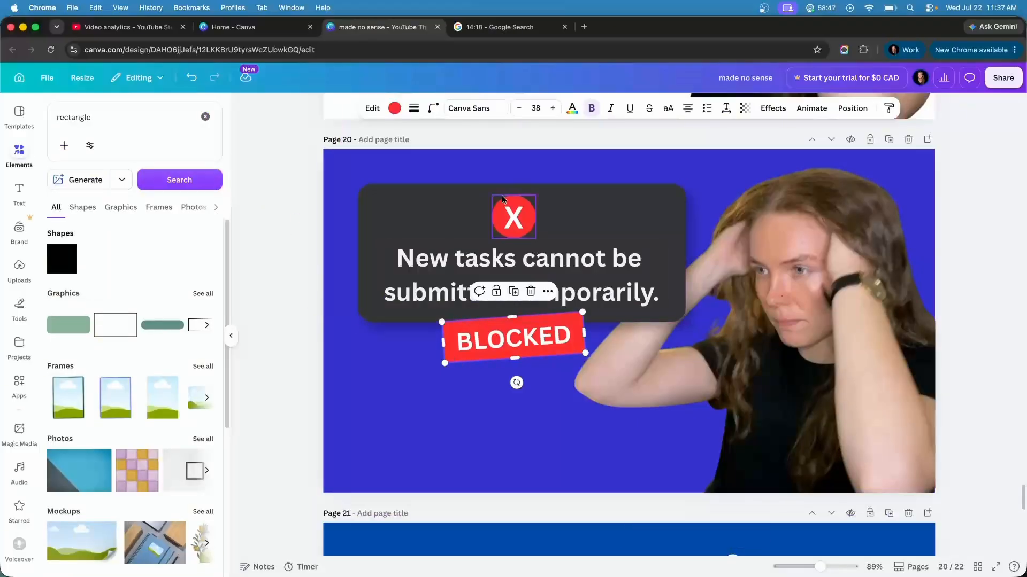
left_click(403, 216)
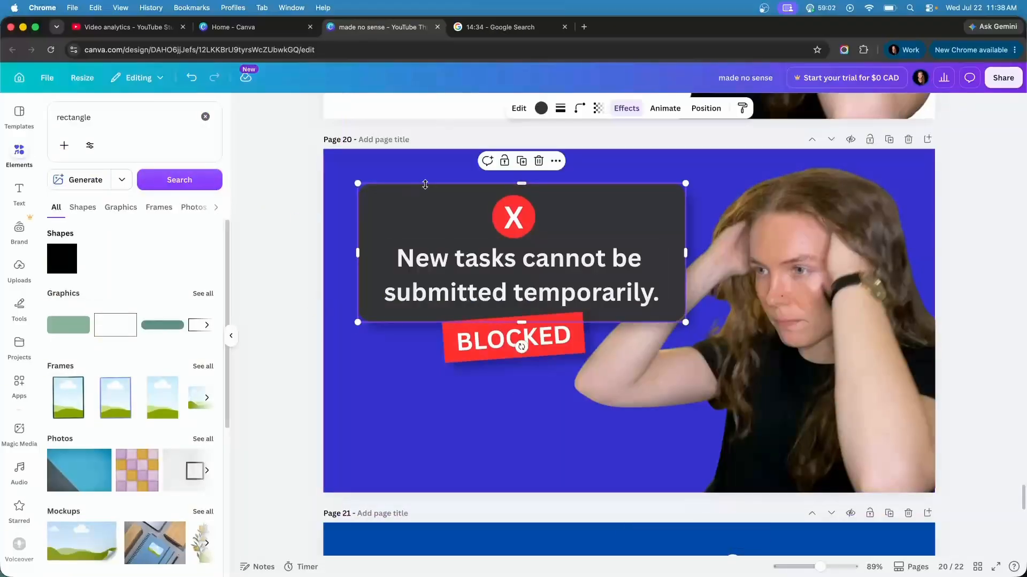
left_click(622, 108)
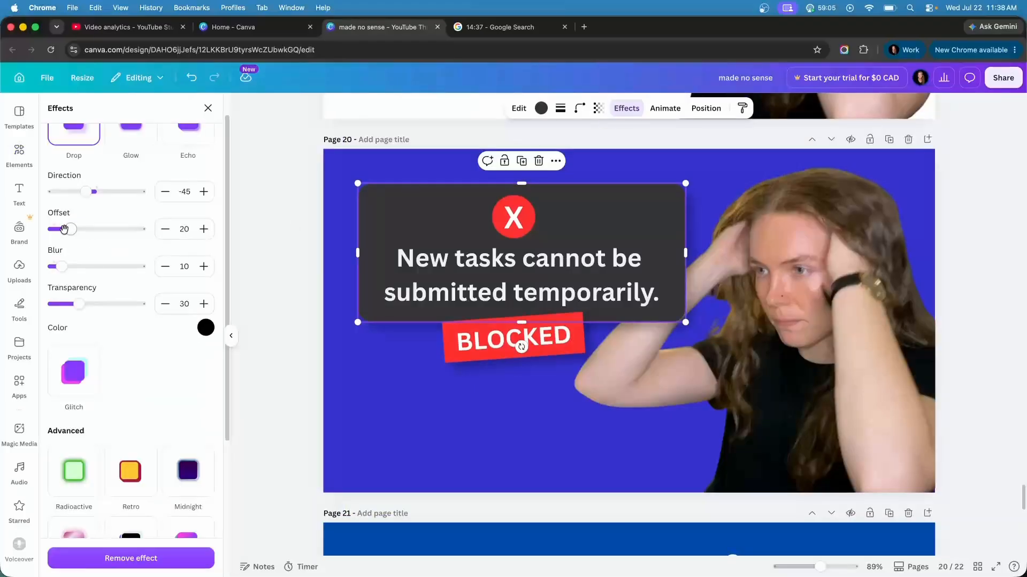
left_click(631, 109)
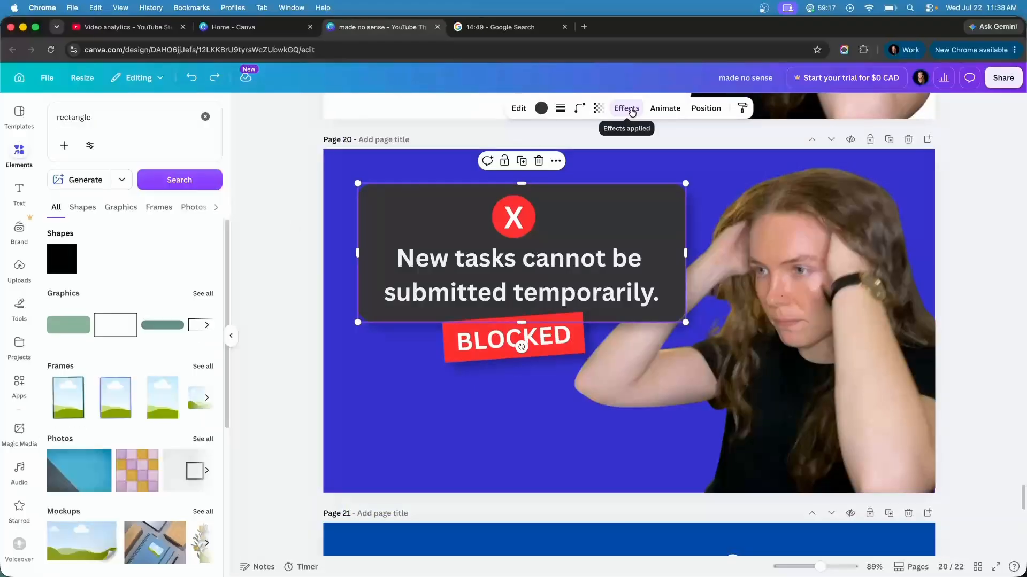
left_click(632, 109)
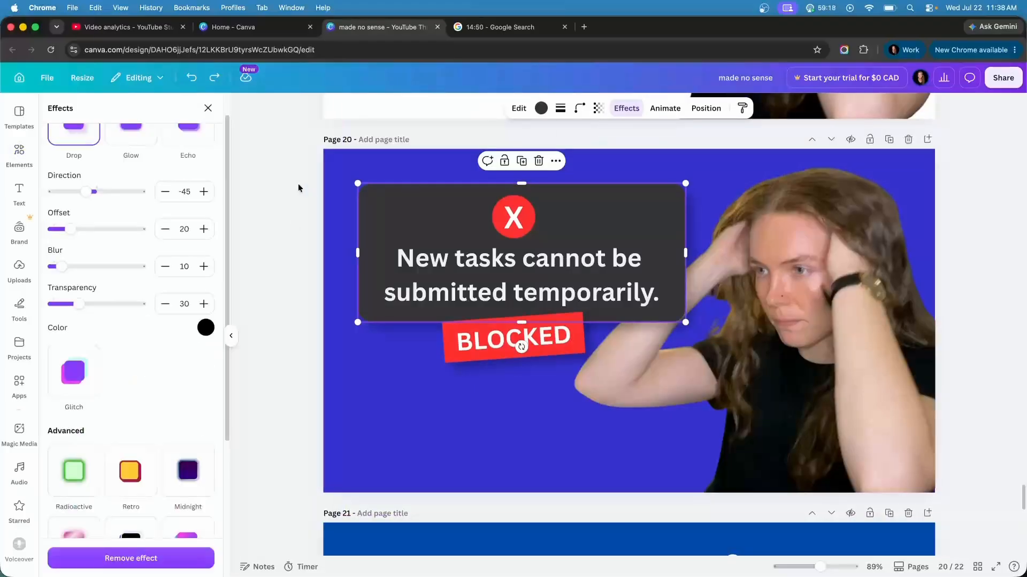
left_click(184, 191)
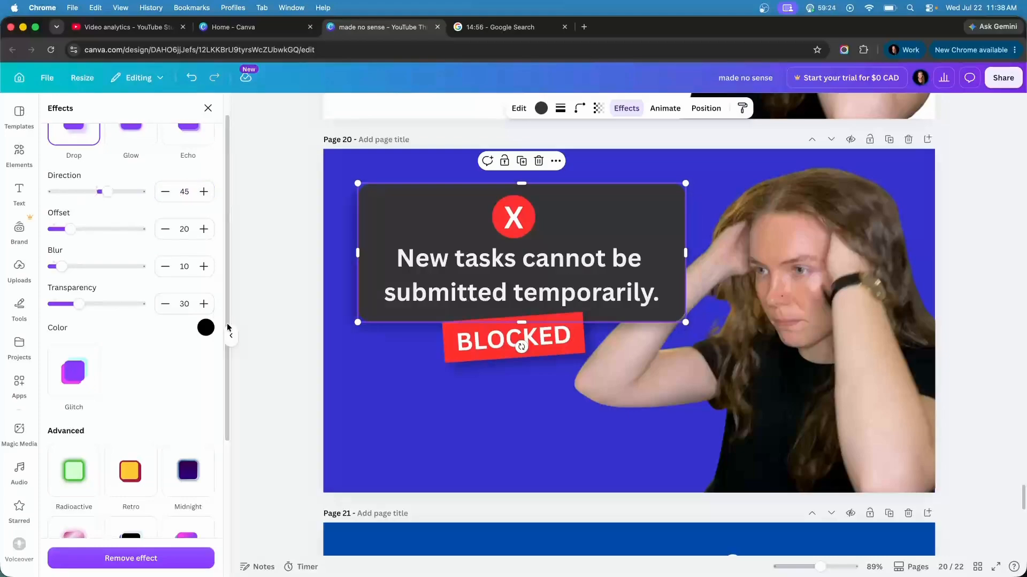
left_click(466, 344)
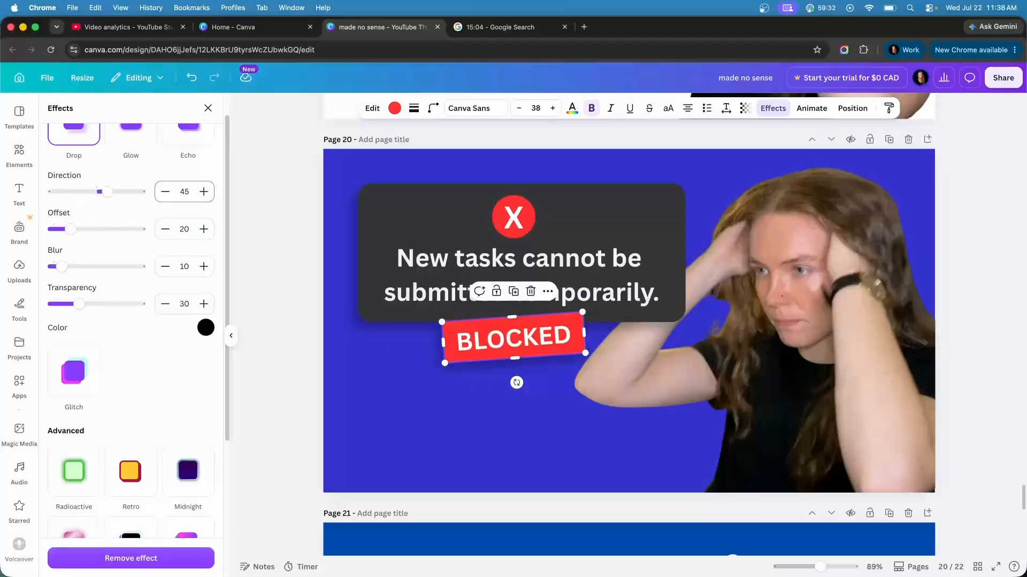
left_click(241, 222)
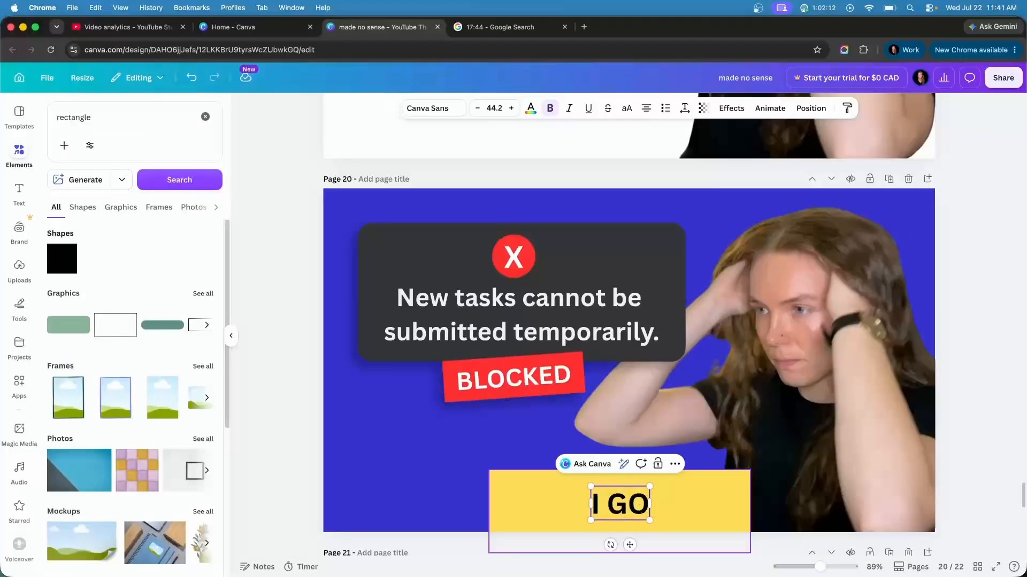
Enter the text "I GOT LOCKED OUT" on the yellow rectangle along the thumbnail's lower edge
type("T LOC")
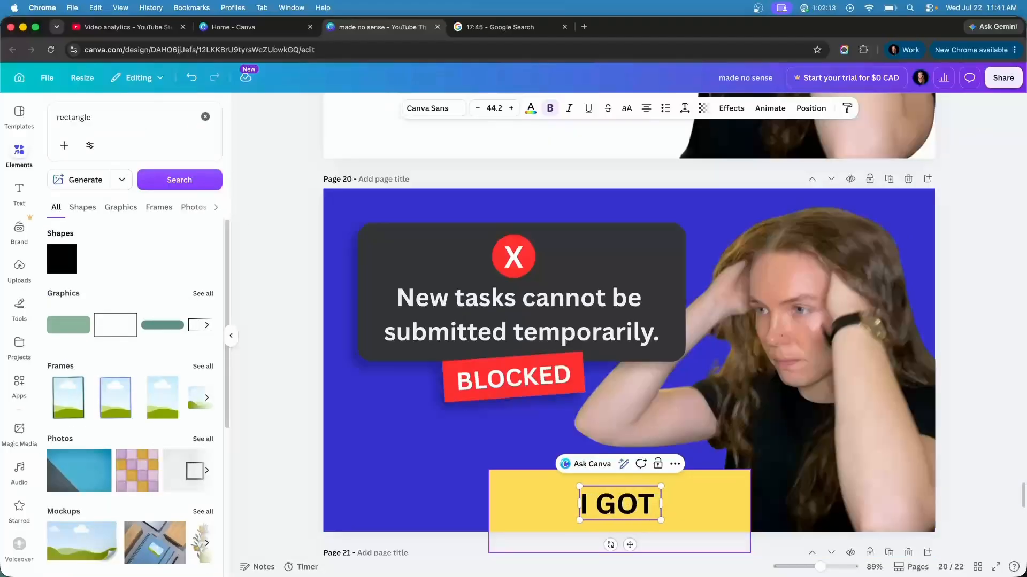
type("KED OUT")
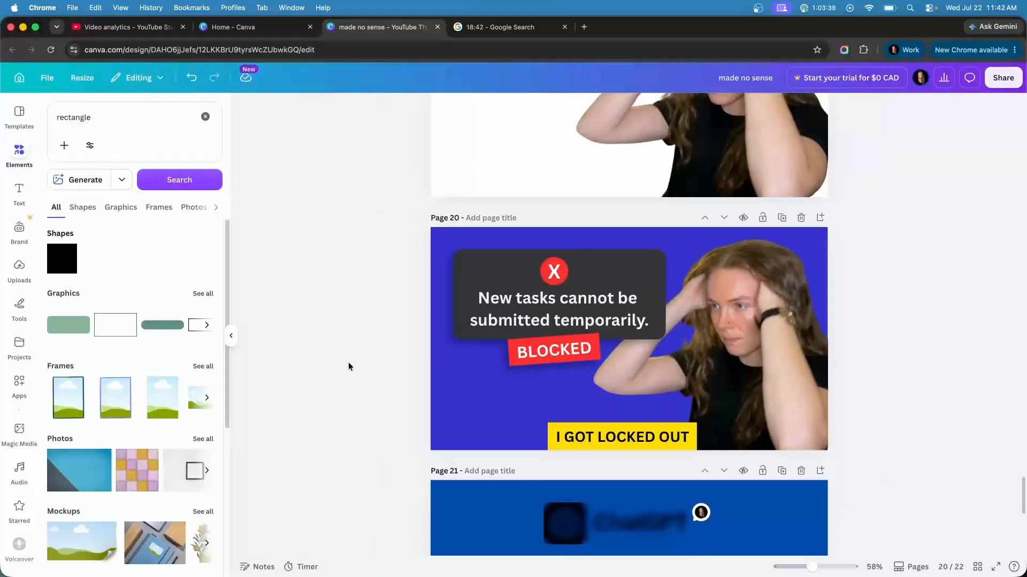
scroll(348, 366, "up", 3)
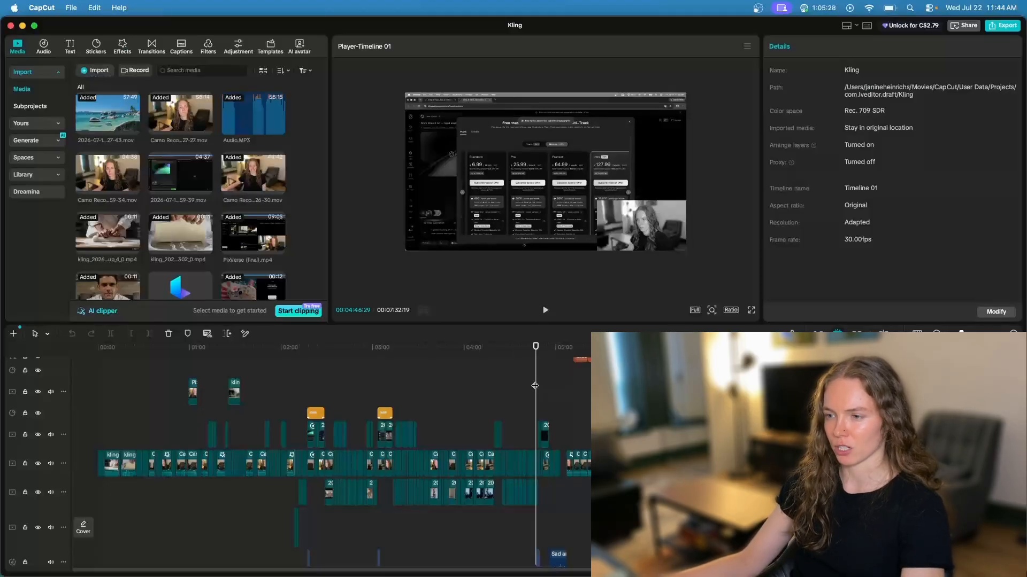
Find the pricing-page moment in the CapCut timeline and review the thumbnail pages in Canva
left_click_drag(535, 386, 541, 386)
left_click(23, 27)
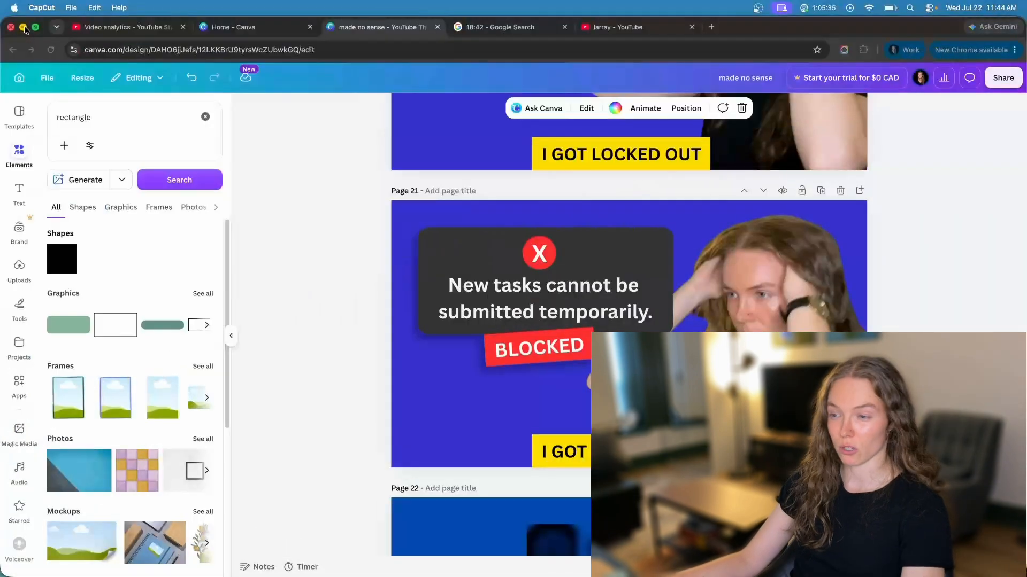
scroll(435, 323, "up", 5)
scroll(391, 310, "down", 8)
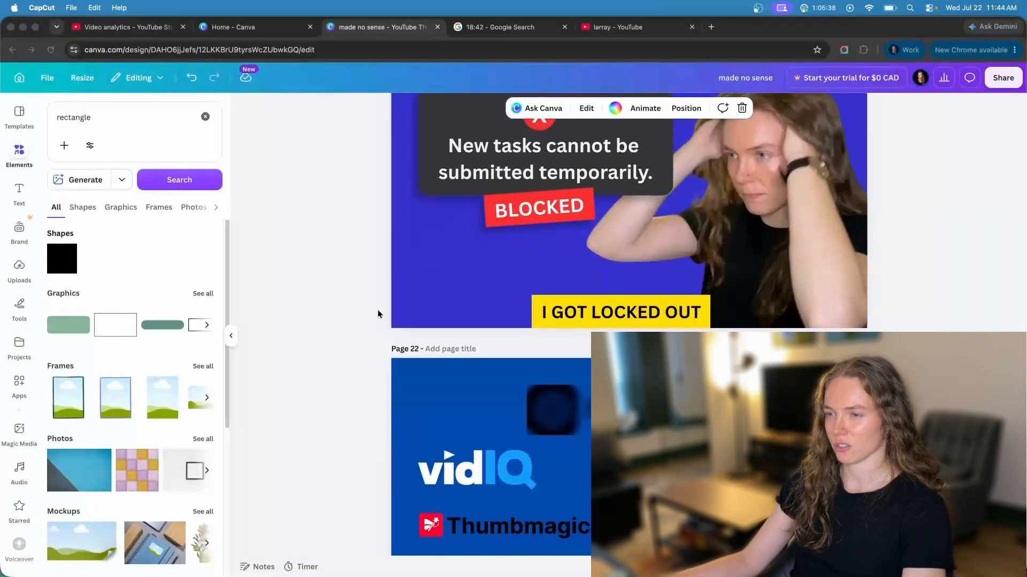
scroll(377, 313, "up", 4)
scroll(418, 336, "down", 1)
left_click(399, 344)
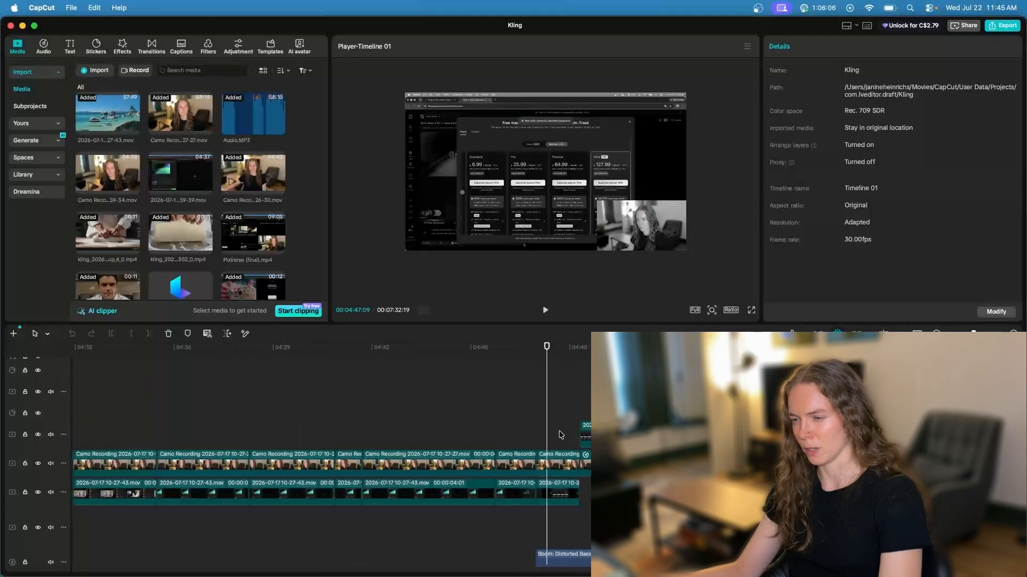
In CapCut, set the pricing-page clip's saturation to 0 and show the frame full screen
left_click(564, 463)
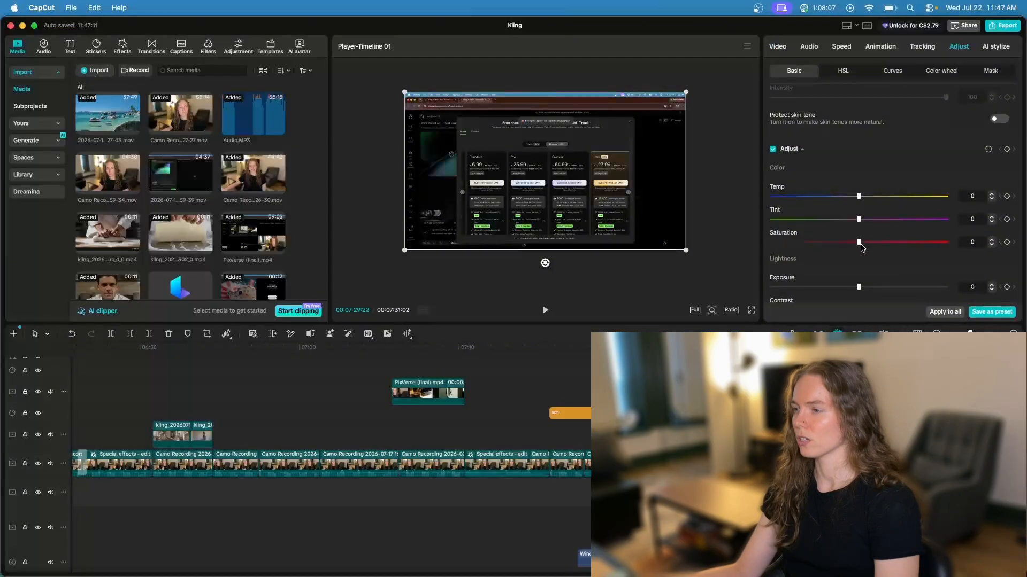
left_click(698, 284)
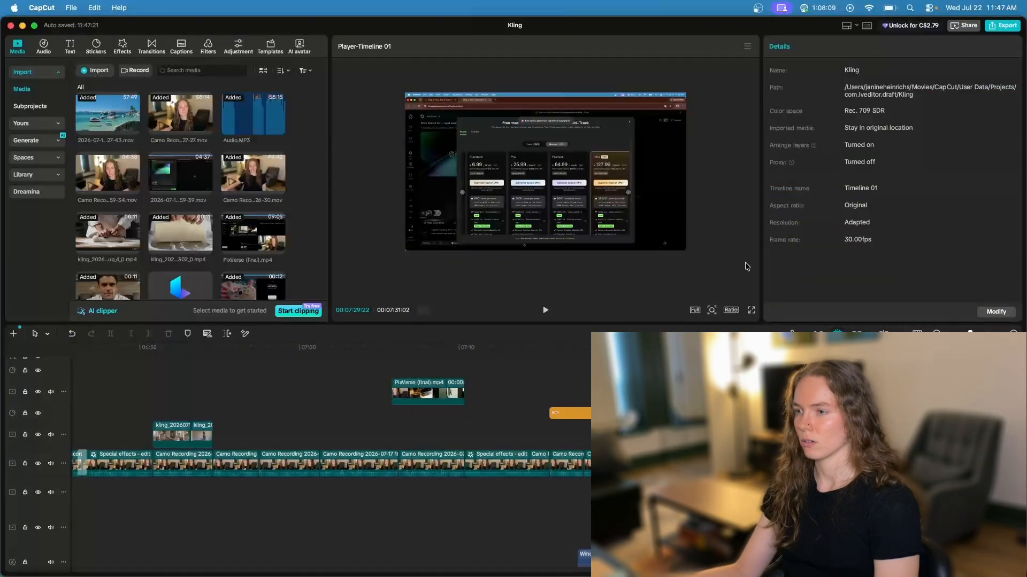
left_click(751, 313)
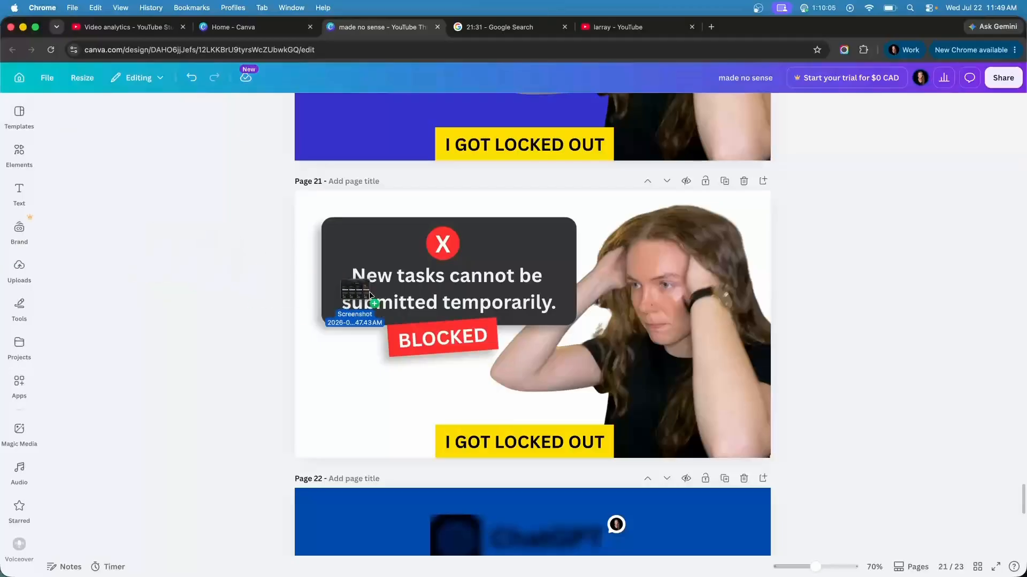
In Canva, add the pricing-page screenshot to page 21, send it to the back and enlarge it to cover the page
key("super+v")
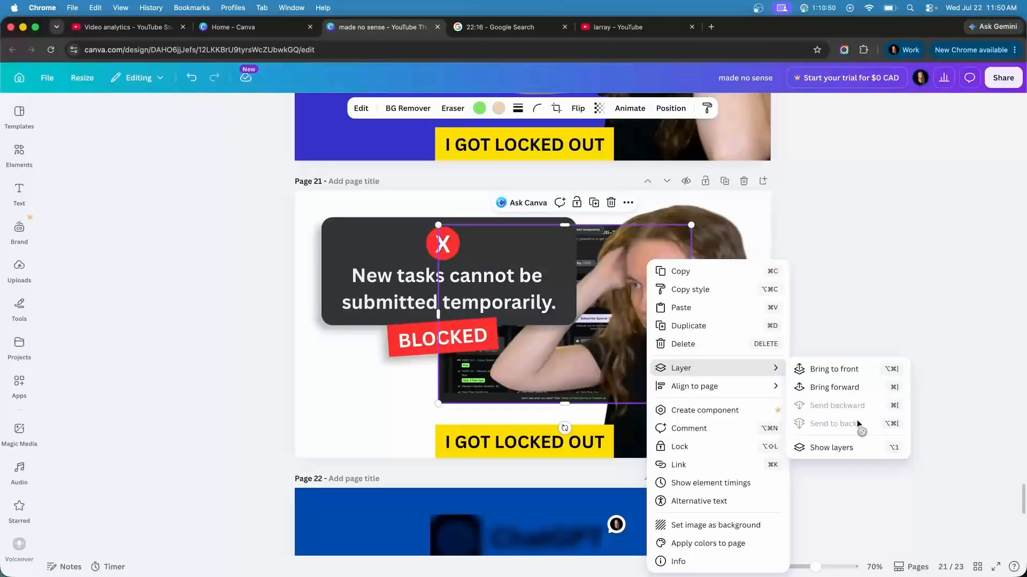
left_click_drag(465, 365, 323, 348)
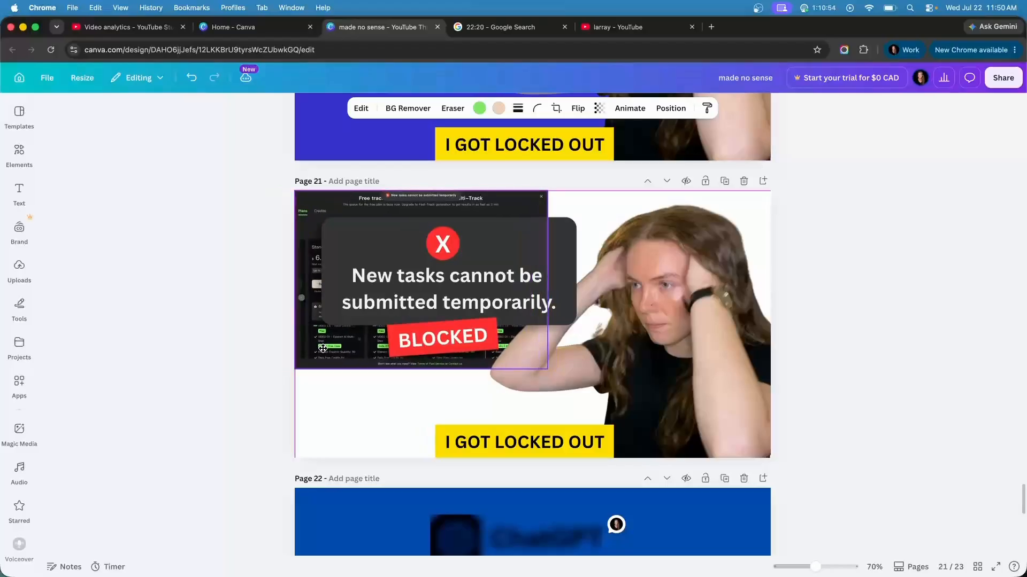
left_click_drag(546, 368, 795, 488)
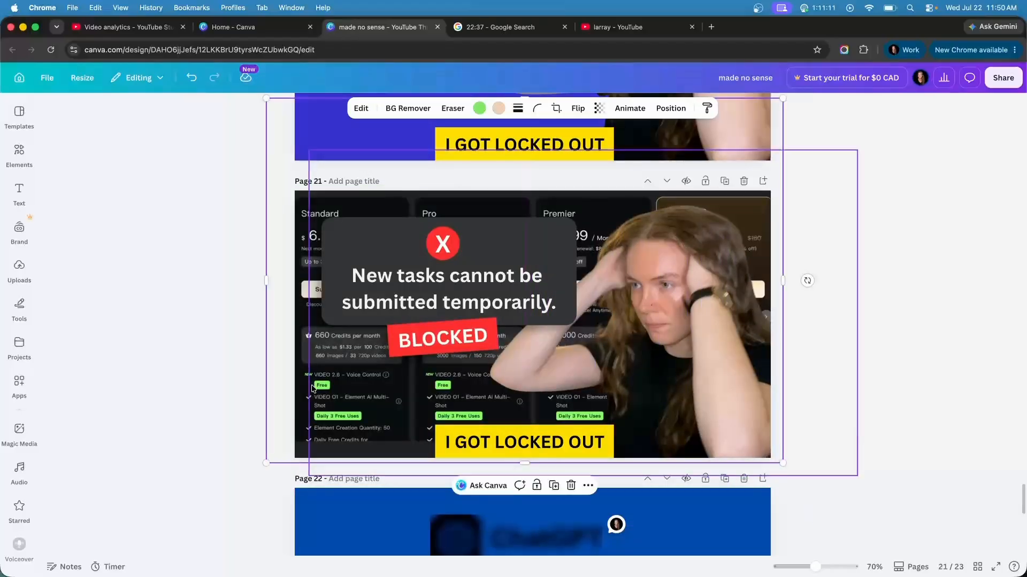
Apply the Lavender duotone filter to the screenshot background and compare it with the plain blue version above
left_click(360, 108)
scroll(177, 341, "down", 5)
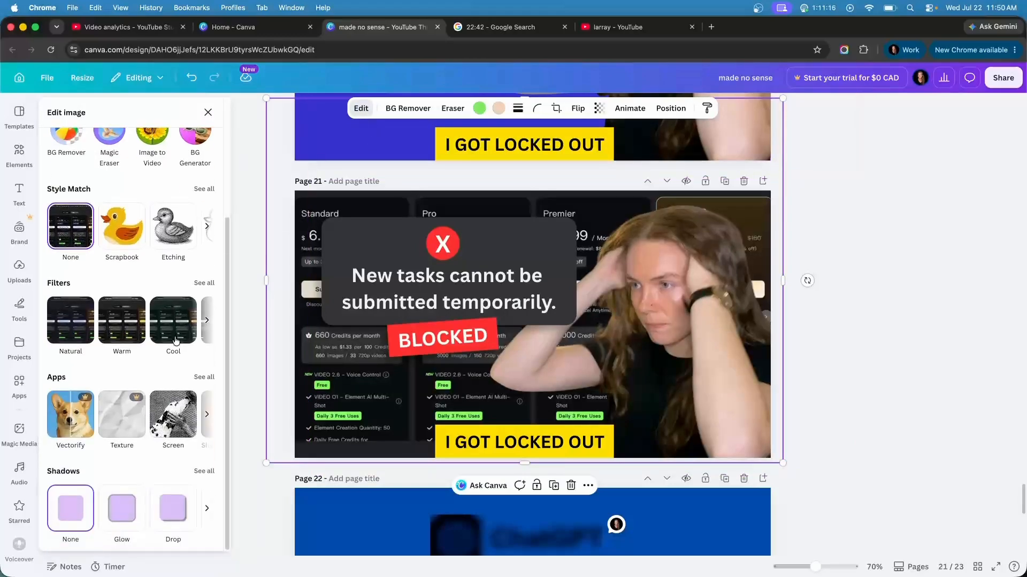
left_click(208, 279)
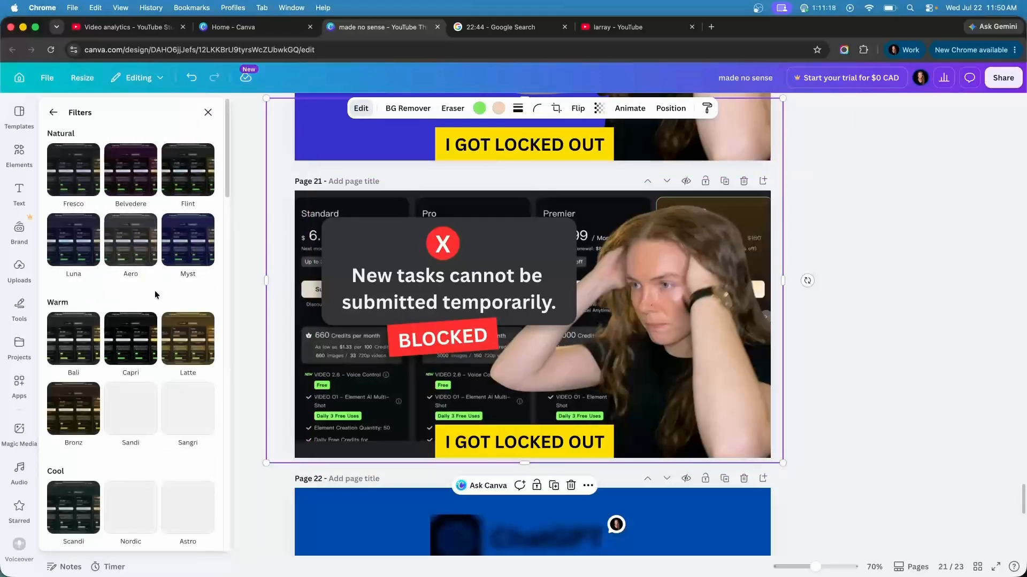
left_click(80, 403)
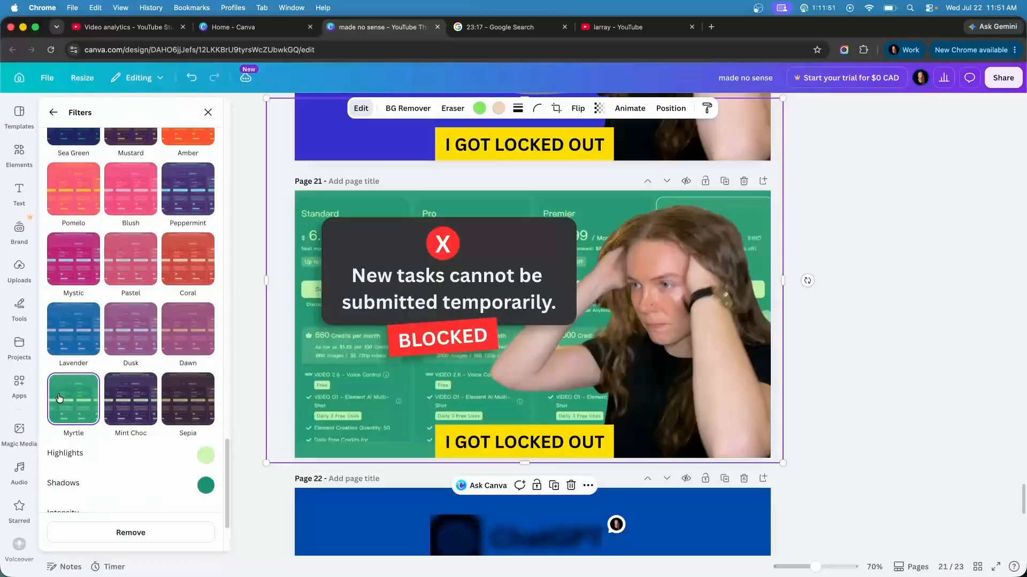
left_click(84, 320)
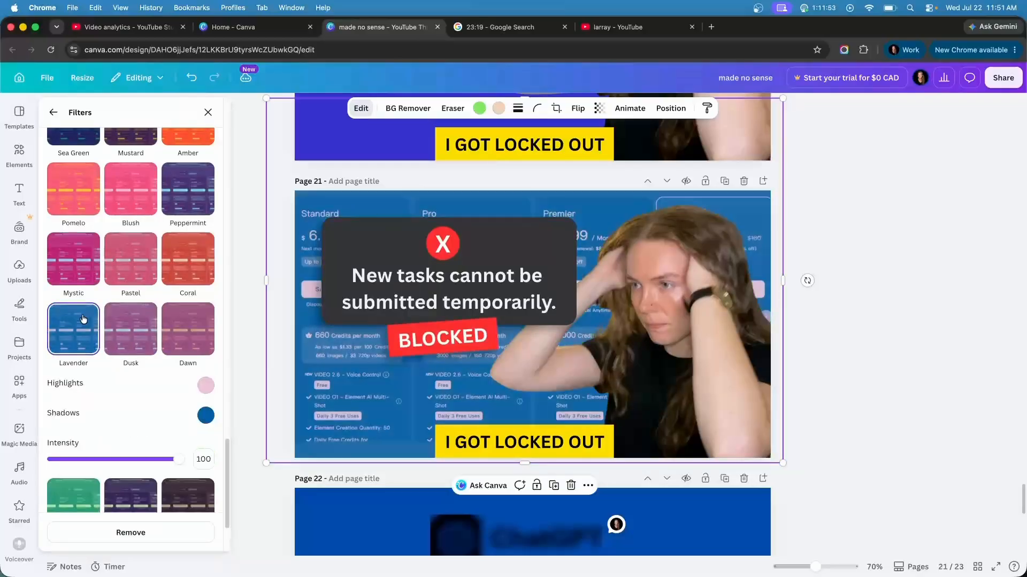
scroll(321, 295, "up", 5)
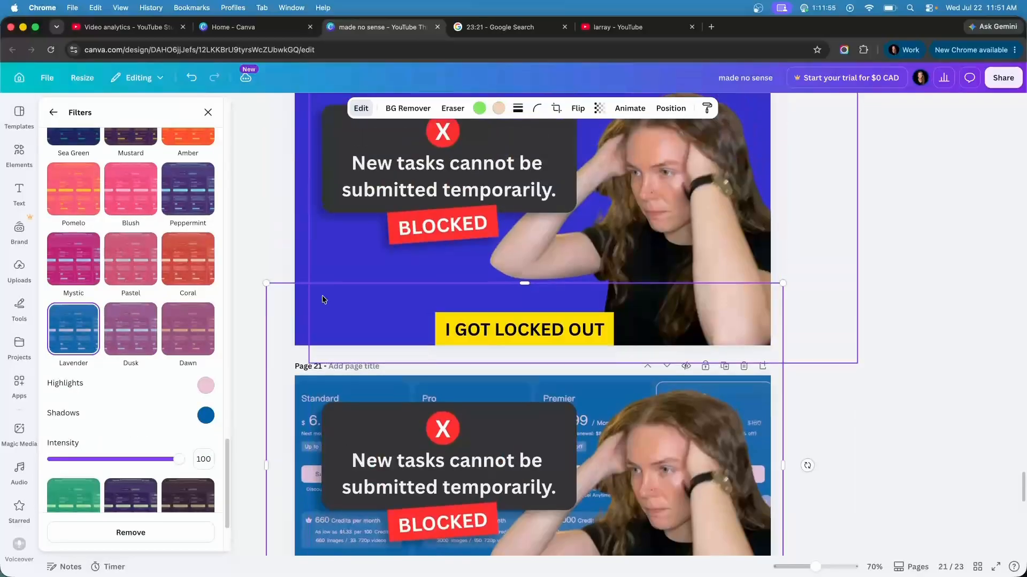
scroll(359, 331, "down", 4)
left_click_drag(248, 310, 302, 345)
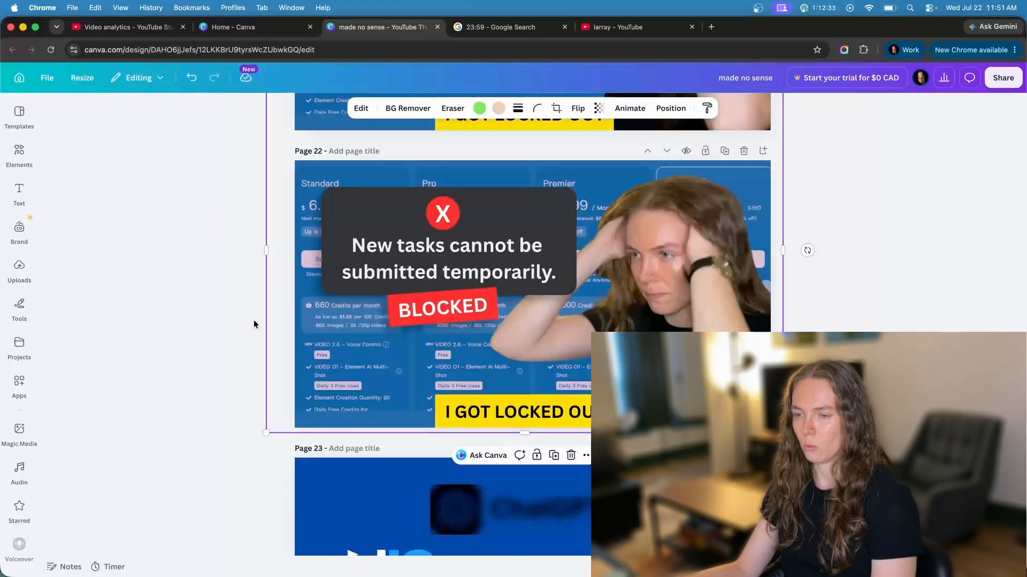
Apply a whole-image blur to the screenshot background on page 22 and raise the blur intensity
scroll(299, 259, "up", 5)
scroll(288, 257, "down", 4)
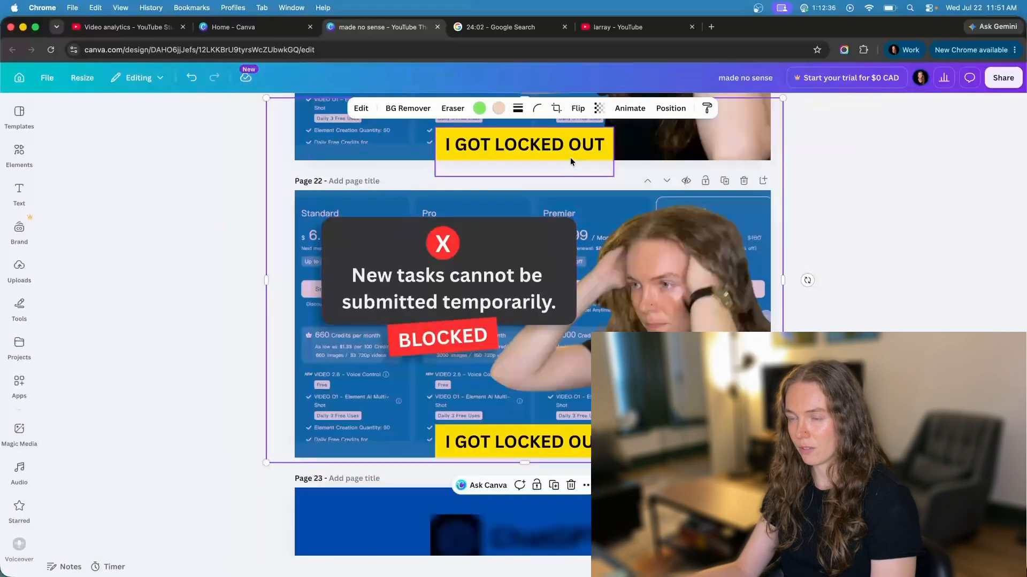
left_click(361, 109)
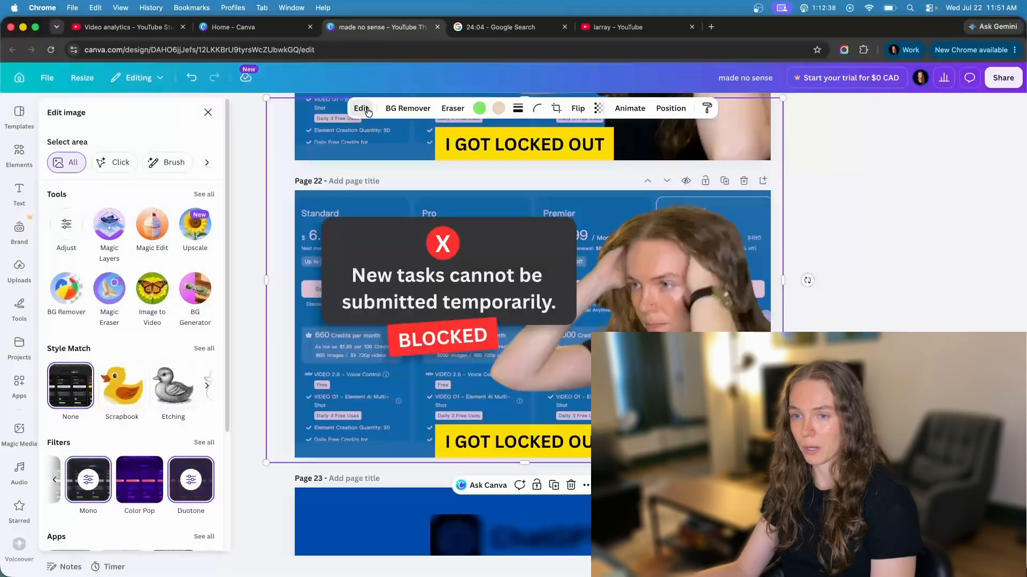
left_click(203, 194)
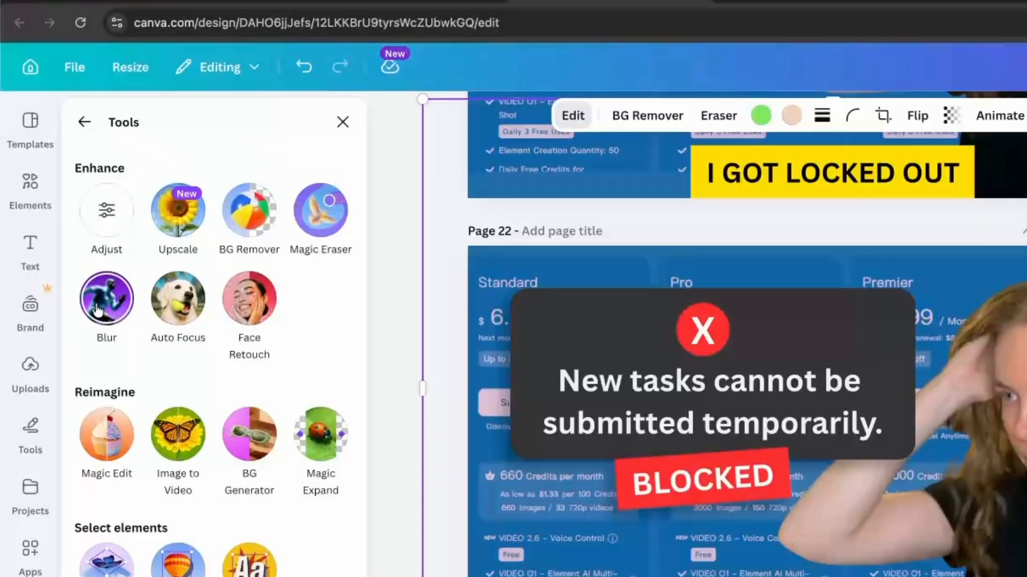
left_click(68, 223)
left_click(173, 155)
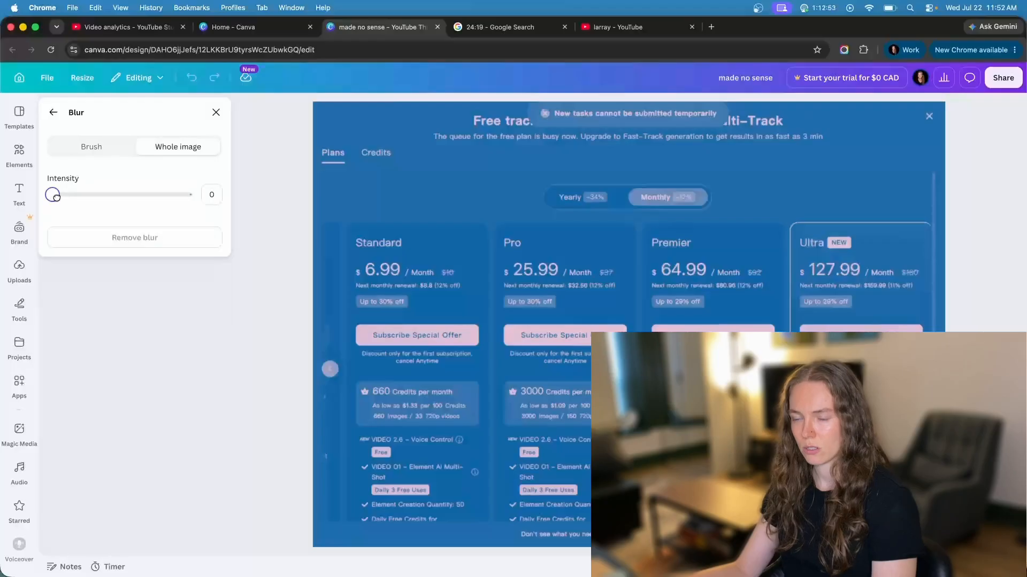
left_click_drag(56, 196, 77, 196)
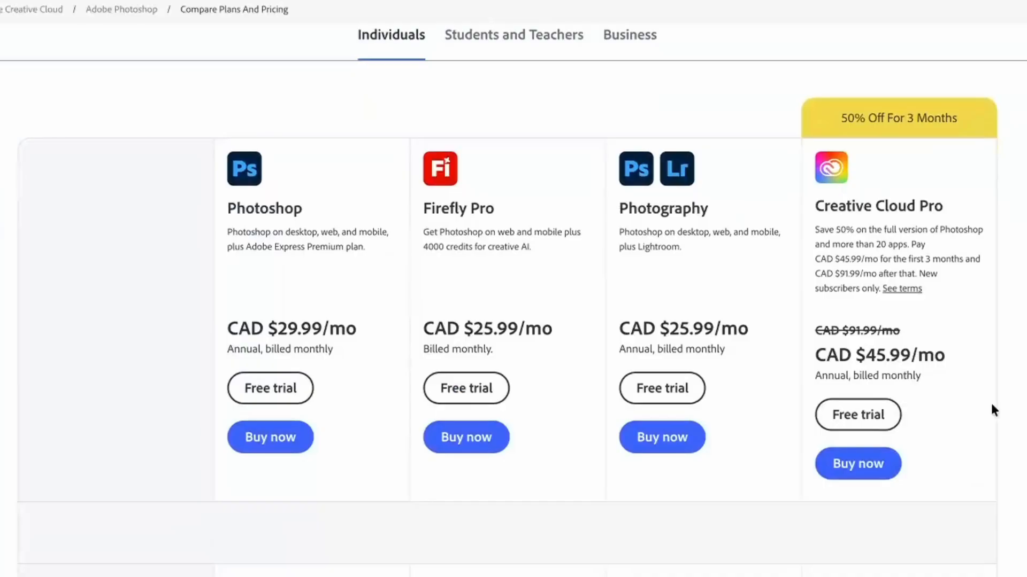
Highlight the Photoshop plan's description and monthly price on Adobe's plan comparison page
left_click_drag(356, 331, 194, 328)
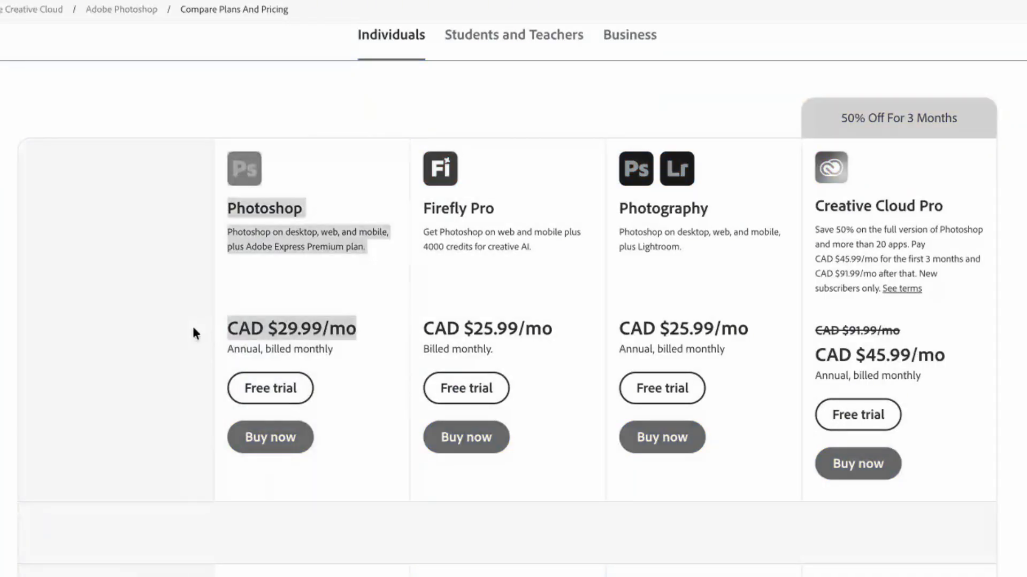